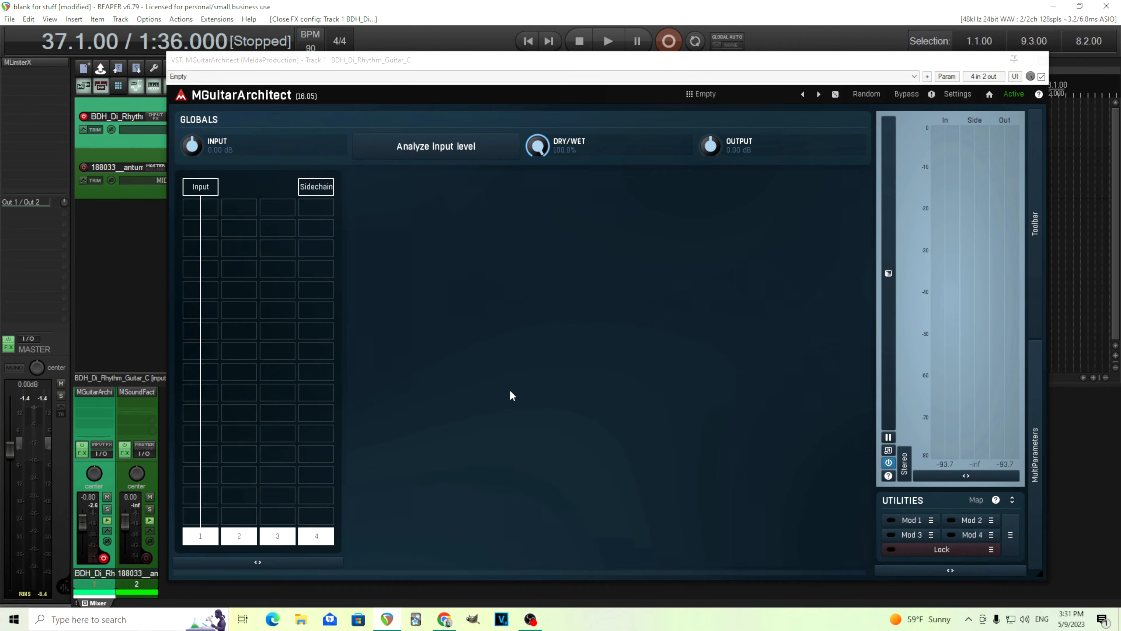
Step: Add a Gate to the first column of the signal grid and a GModular two slots below it
click(207, 230)
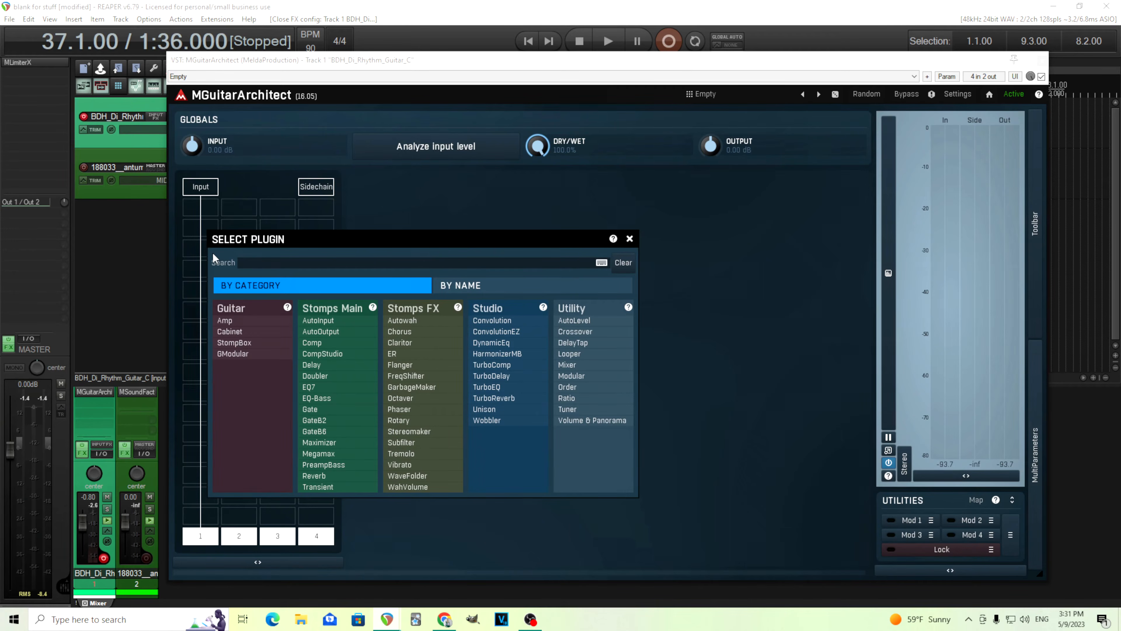
click(331, 409)
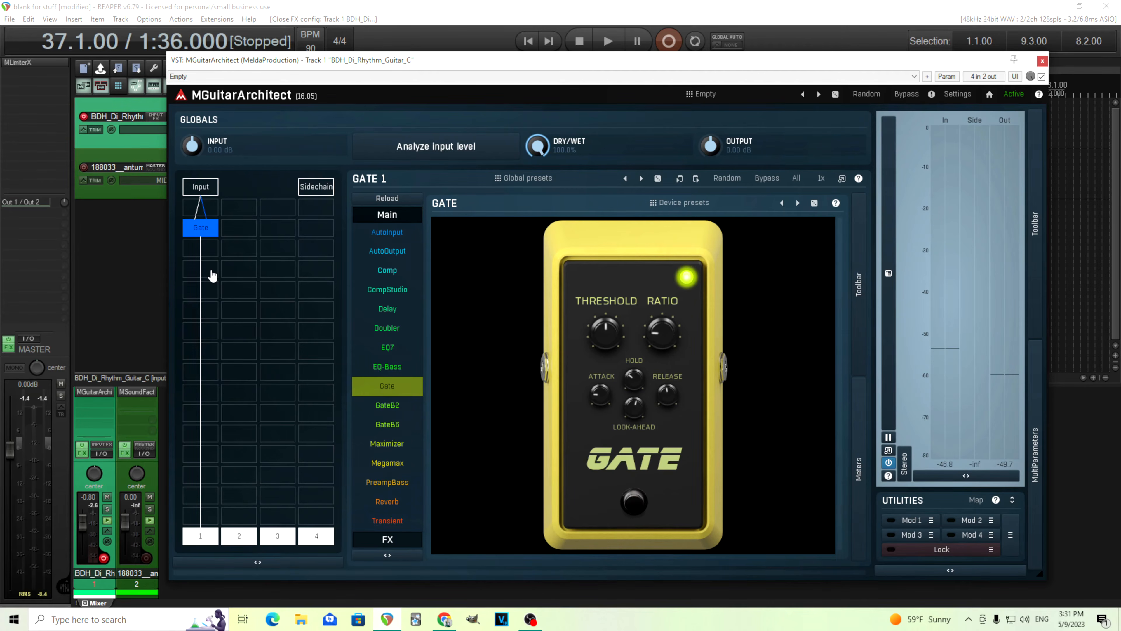
click(203, 275)
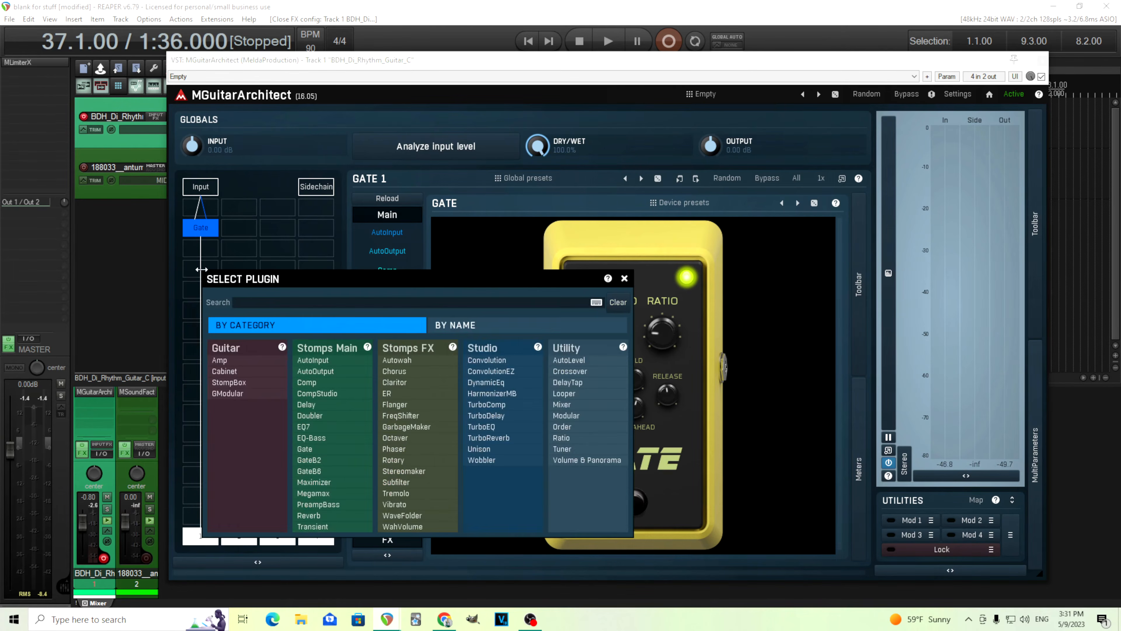
click(259, 396)
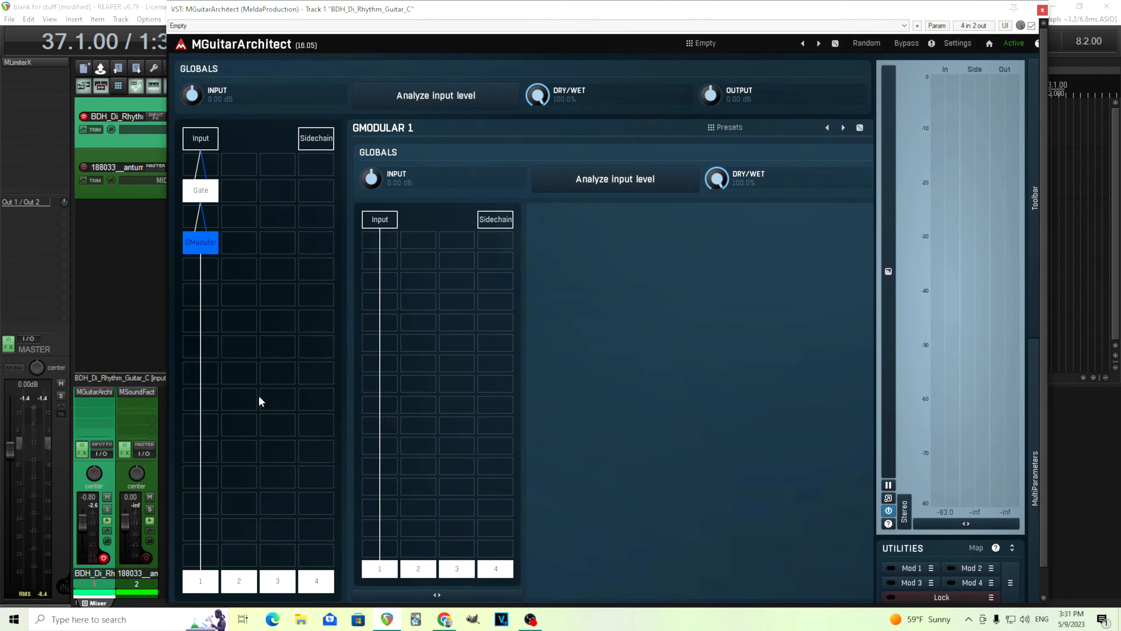
Step: Load the Rock Crunch preset "70s rock rhythm" into the first GModular and bypass its Reverb
click(730, 129)
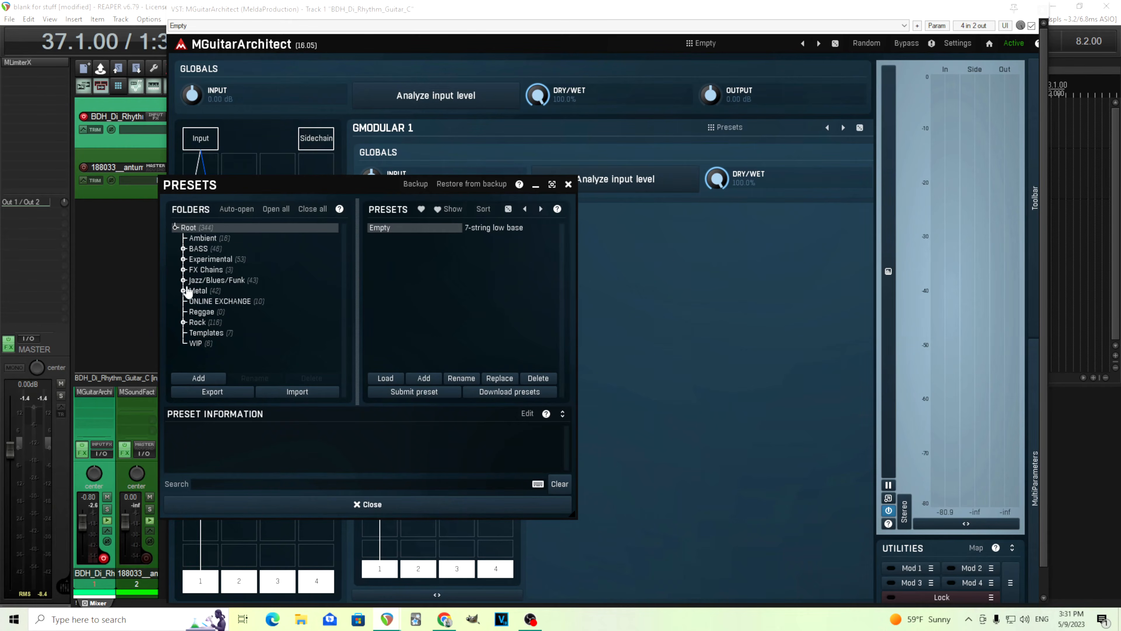
click(184, 323)
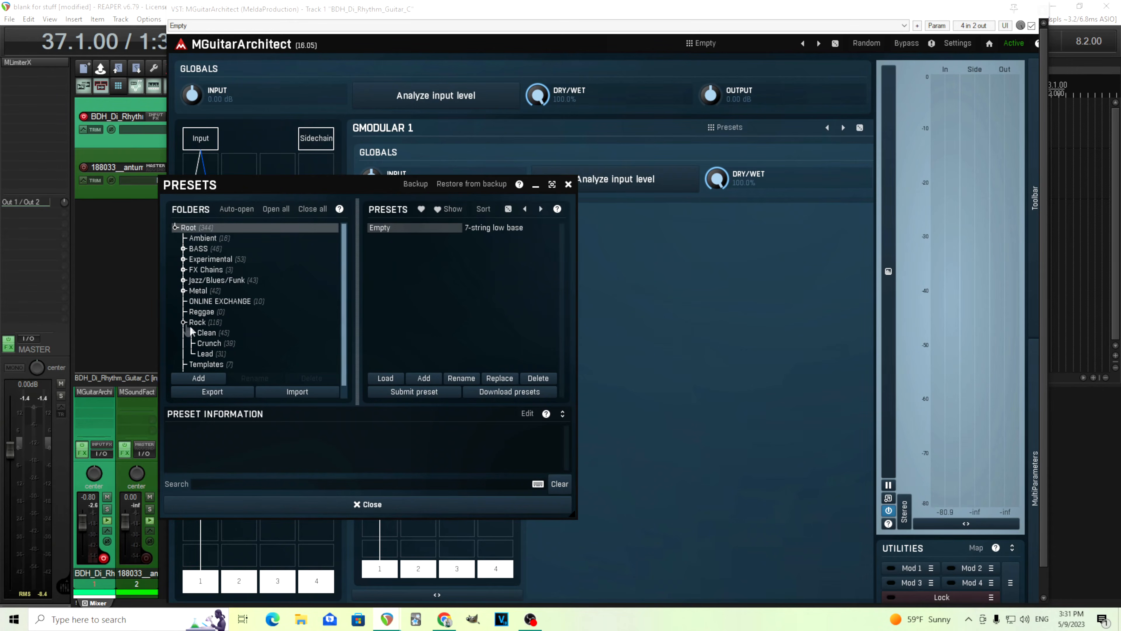
click(212, 344)
click(412, 226)
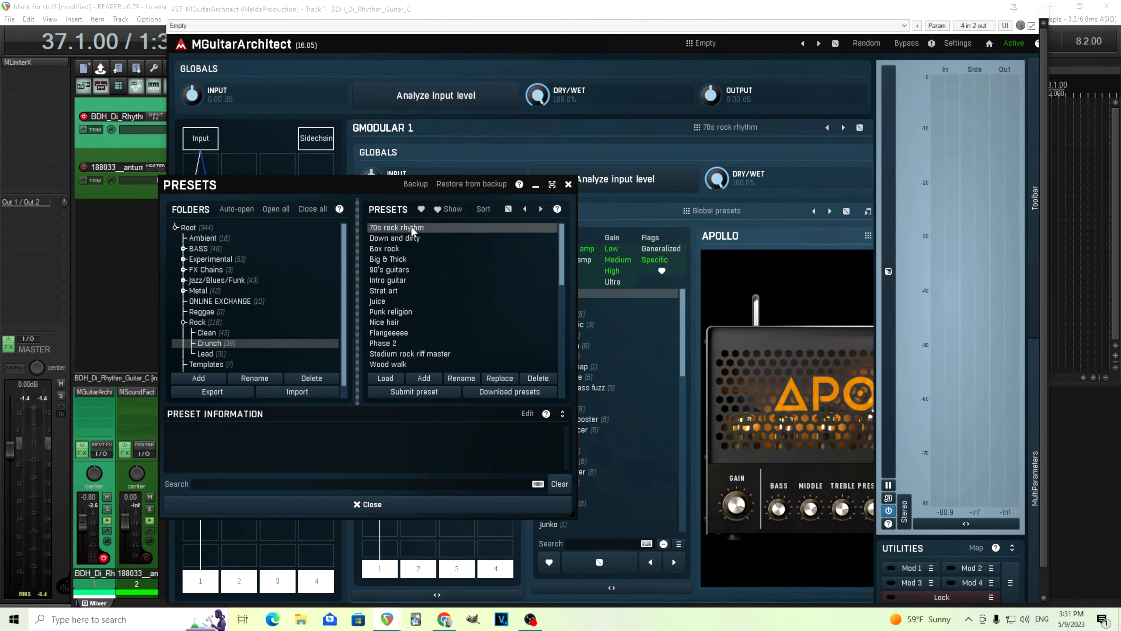
click(568, 184)
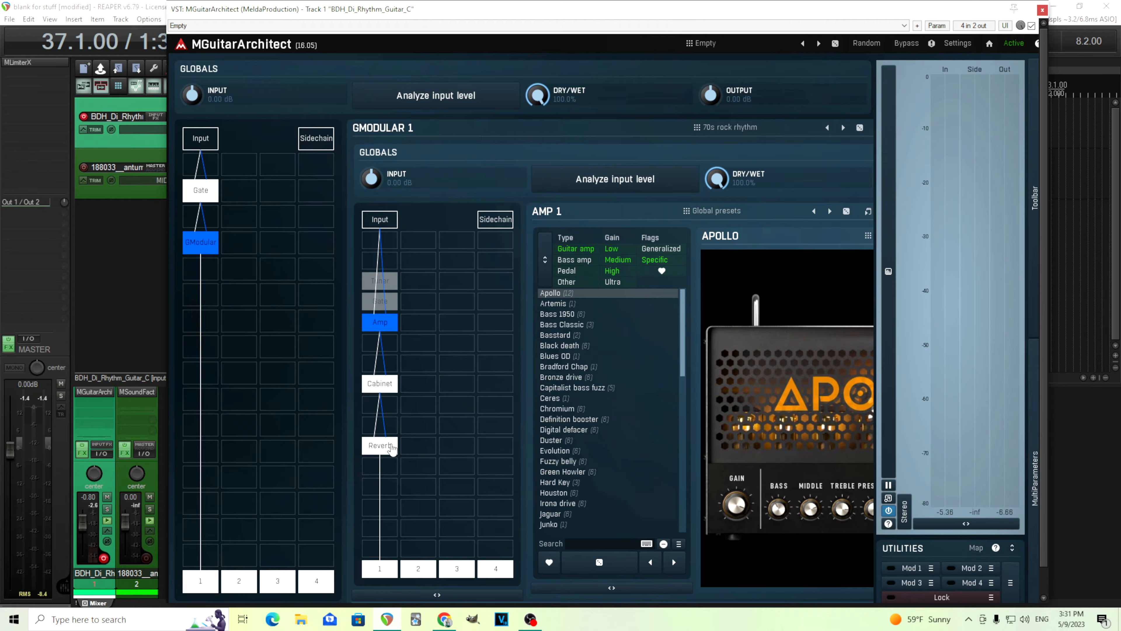
click(381, 445)
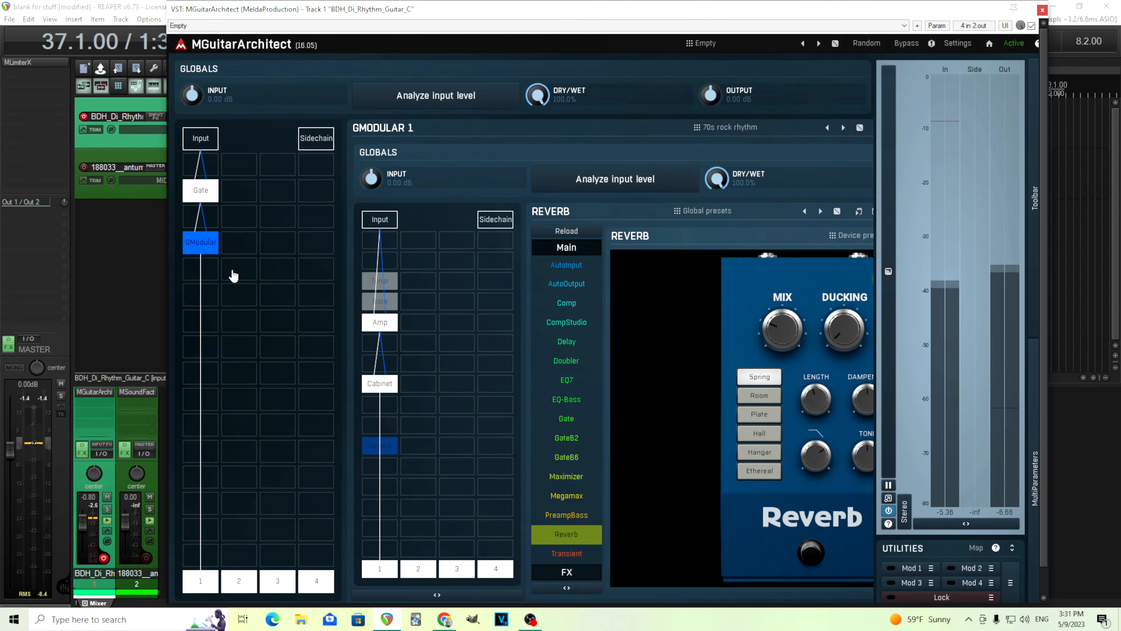
Step: Build a second GModular beside the first in column 2, using the Crunch preset "Down and dirty" with its Reverb bypassed
click(230, 248)
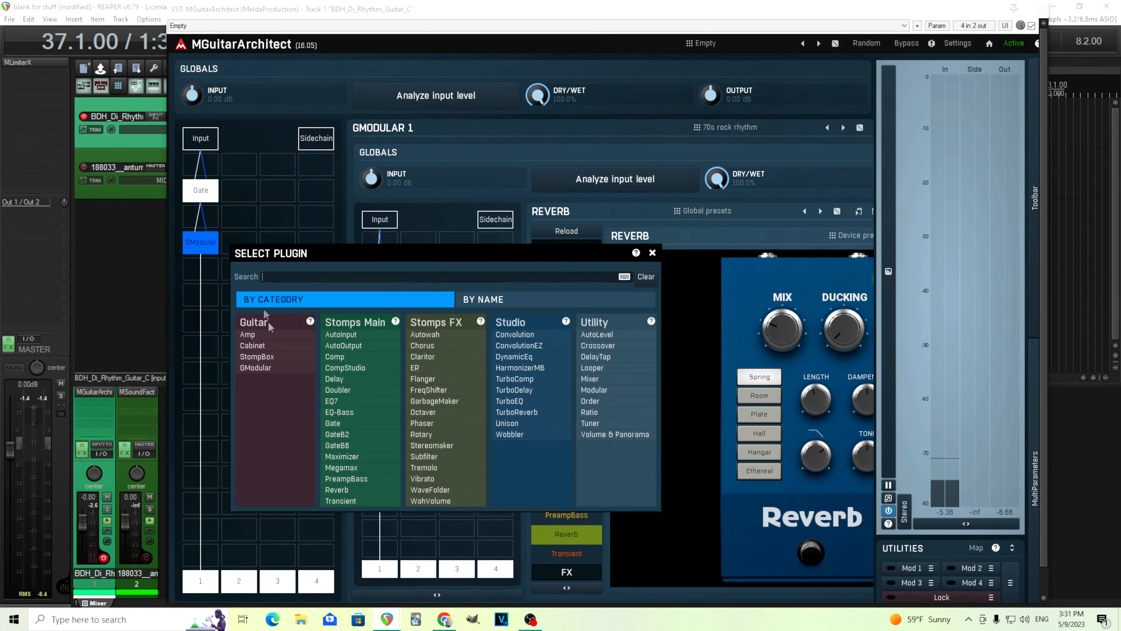
click(280, 371)
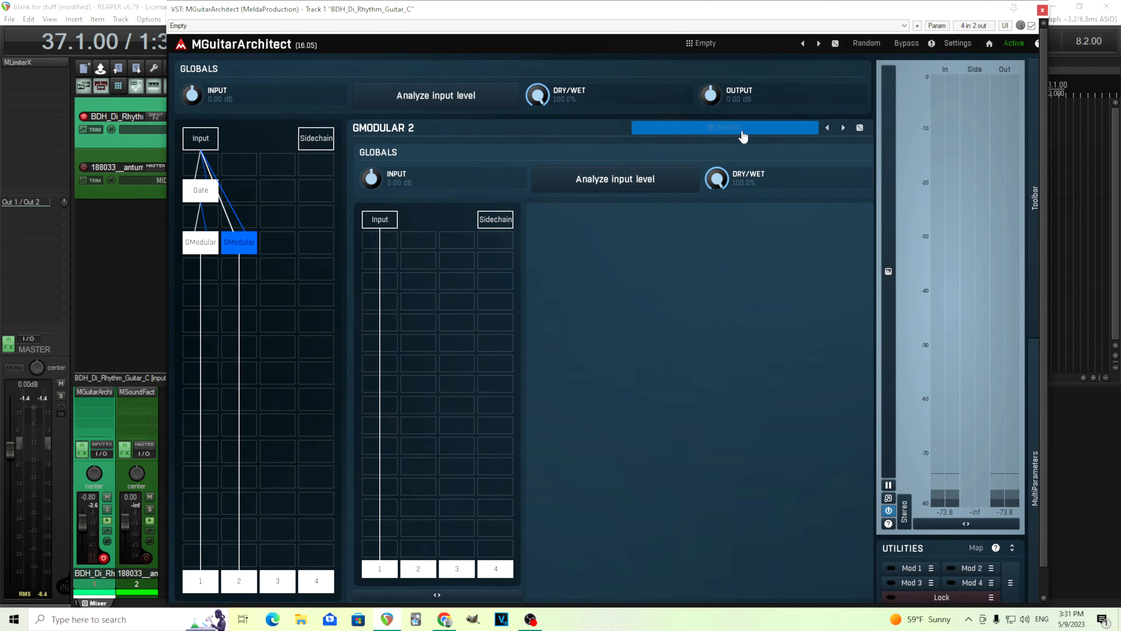
click(728, 128)
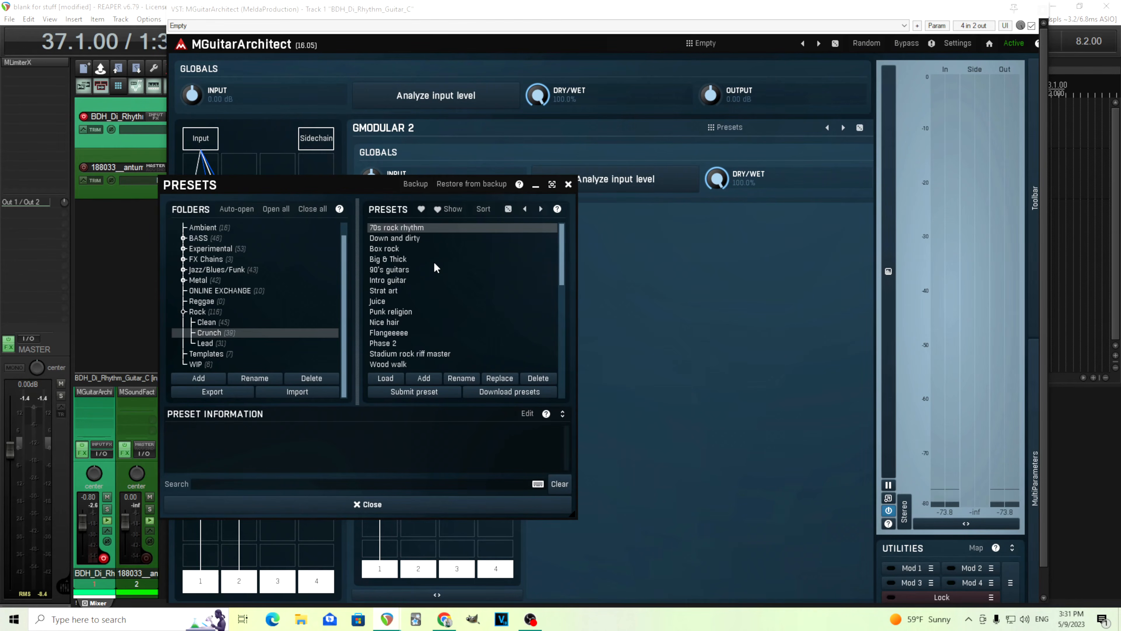
click(419, 238)
click(482, 496)
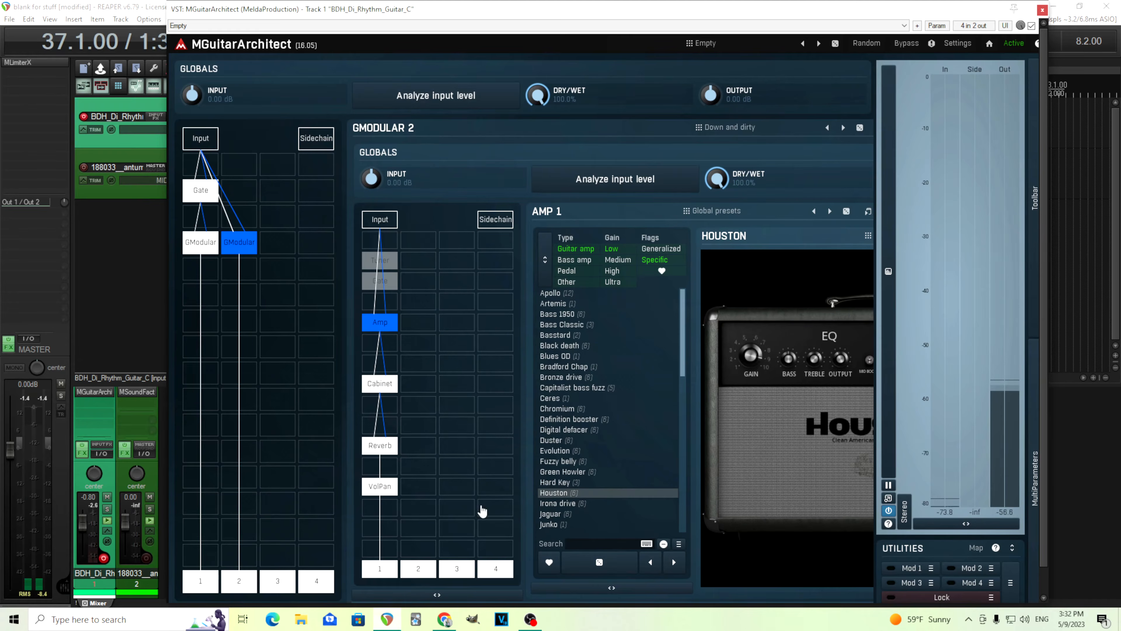
click(384, 452)
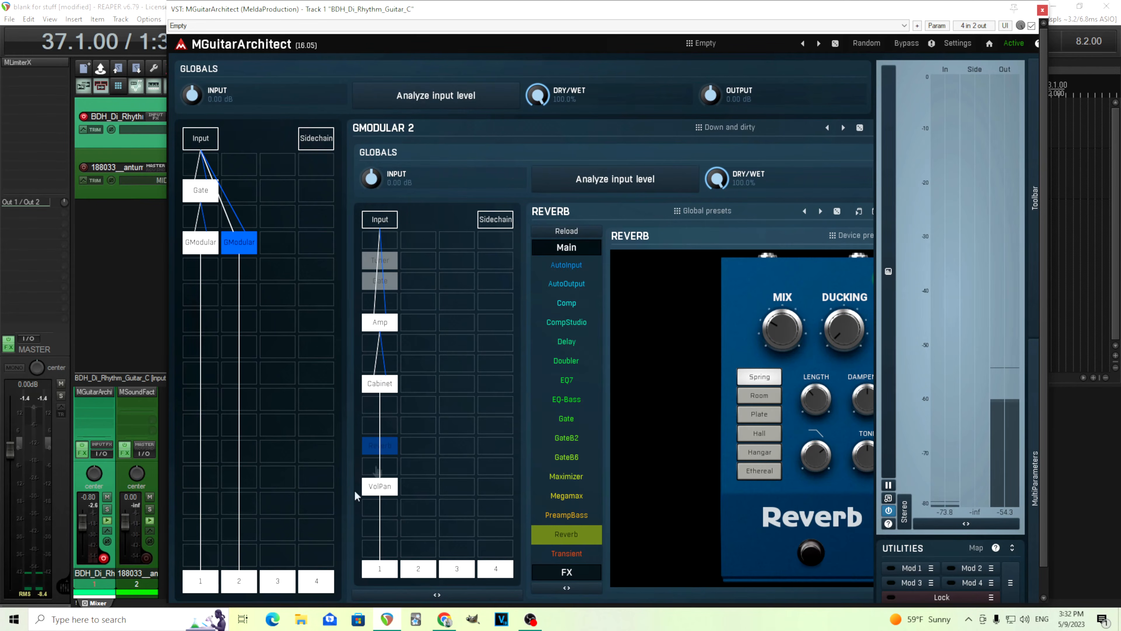
Step: Listen to the second column alone with output 1 temporarily off, and turn output 1 back on
click(201, 583)
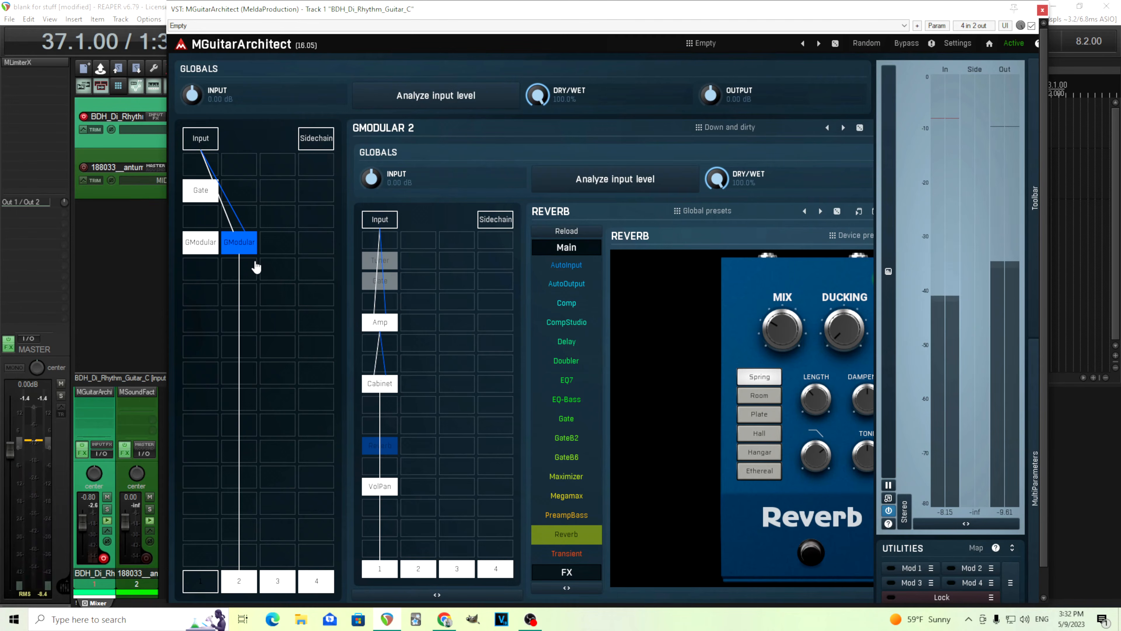
click(210, 580)
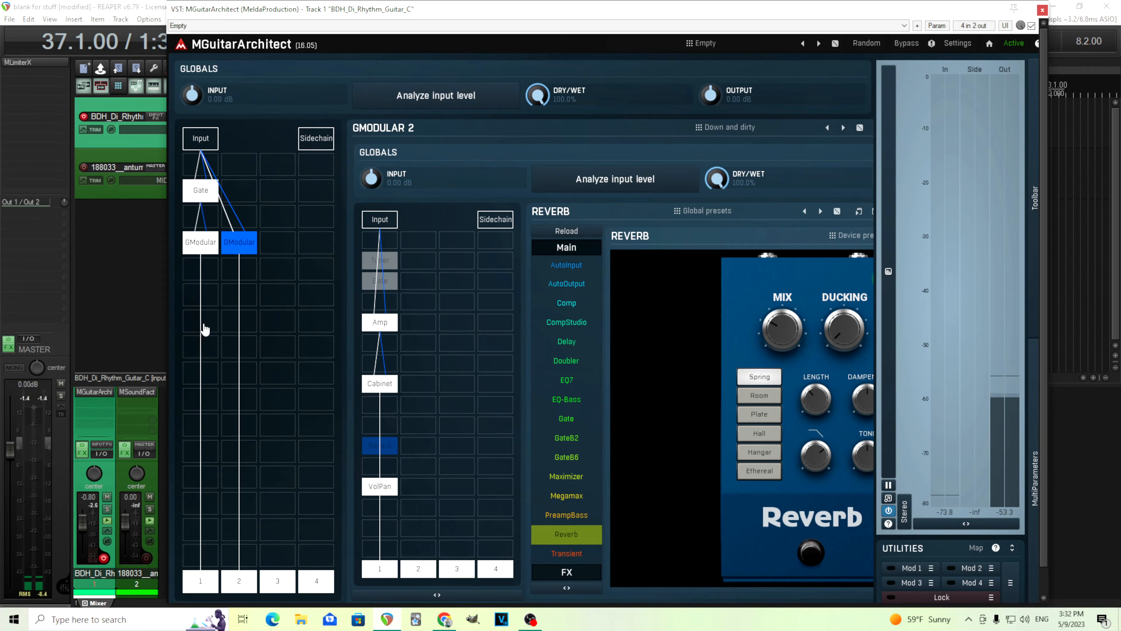
Step: Add a Ratio below the first GModular and set its side-chain to 2 with "Steal the side-chain" enabled
click(205, 329)
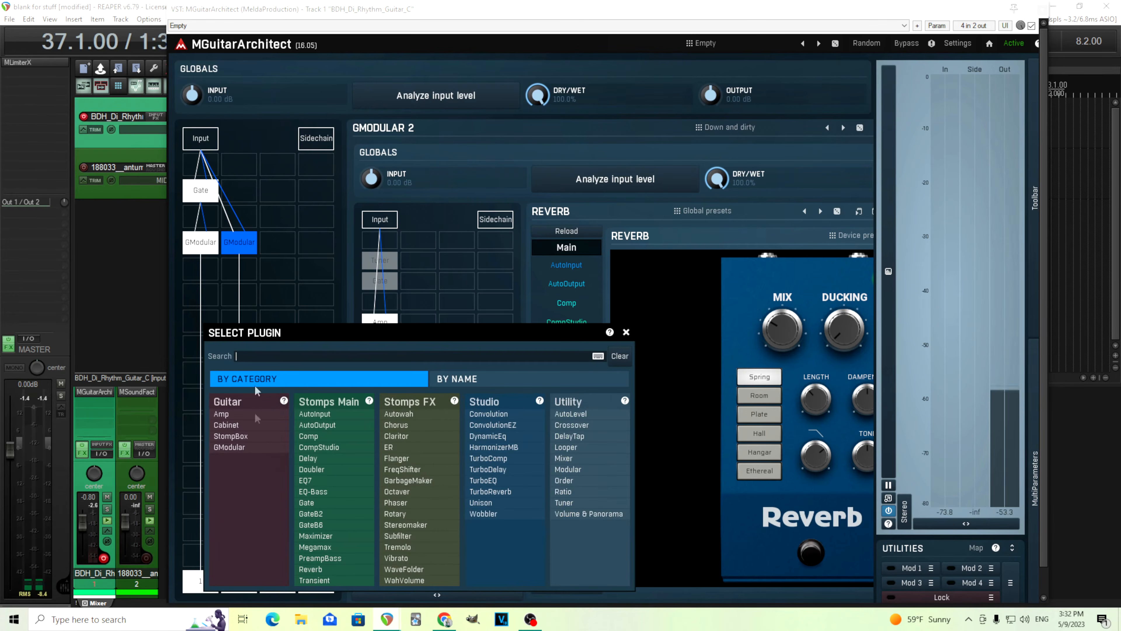
click(587, 490)
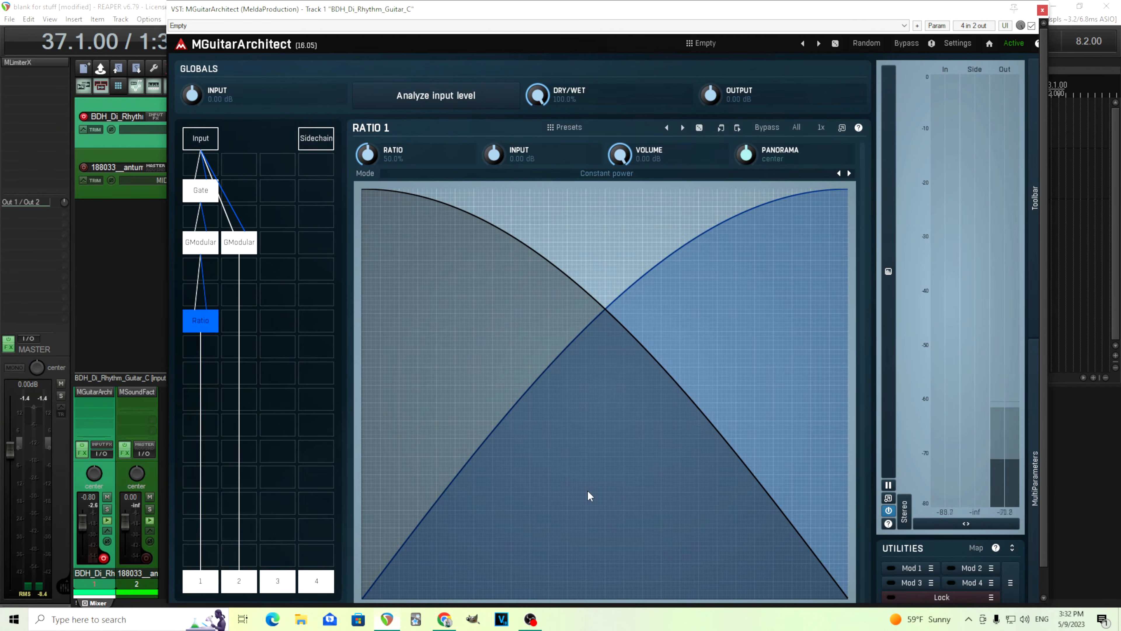
right_click(208, 328)
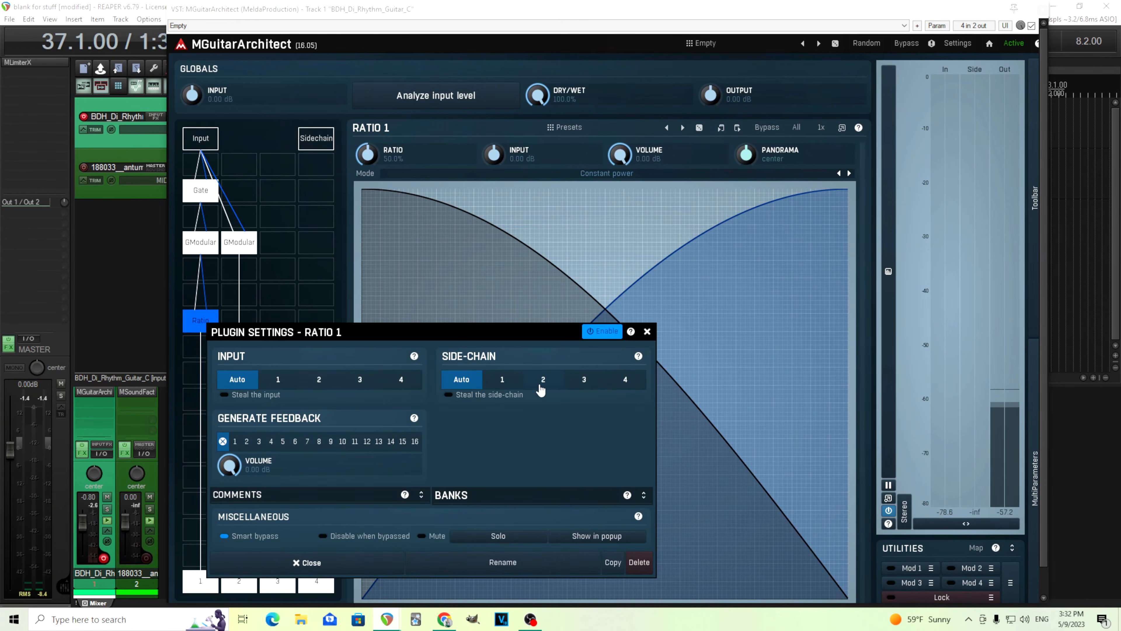
drag(518, 339, 668, 256)
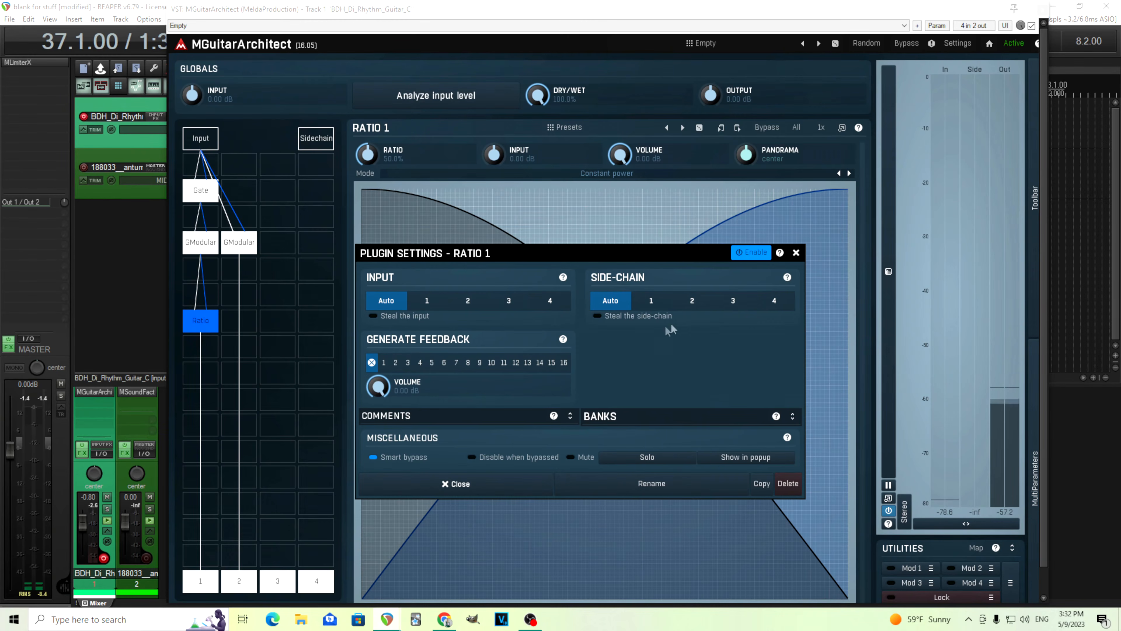
click(693, 302)
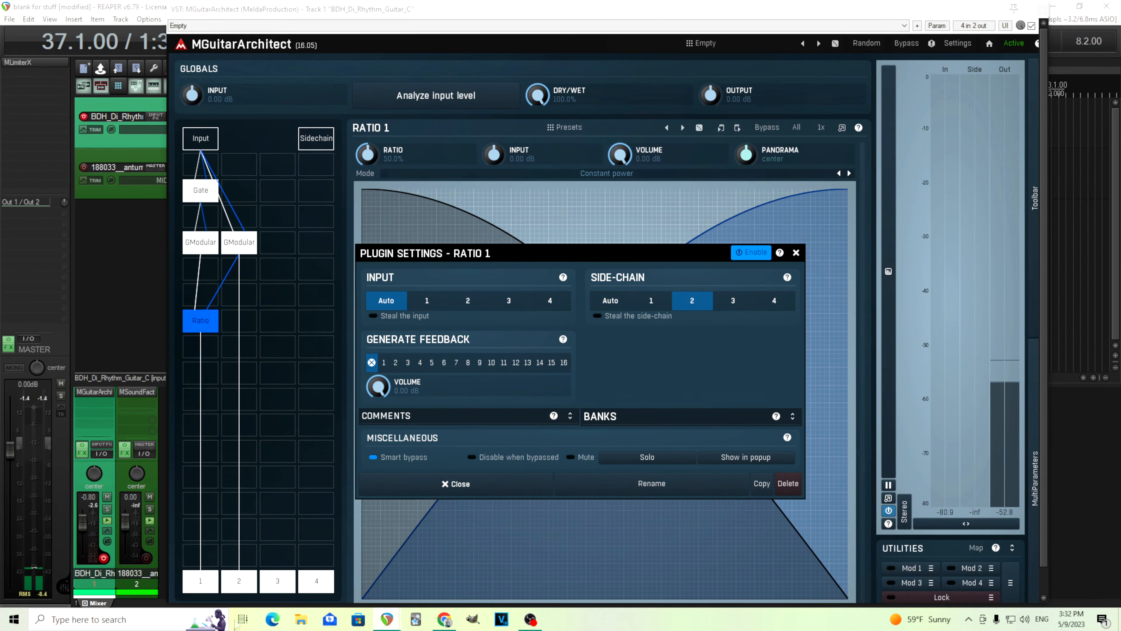
click(621, 316)
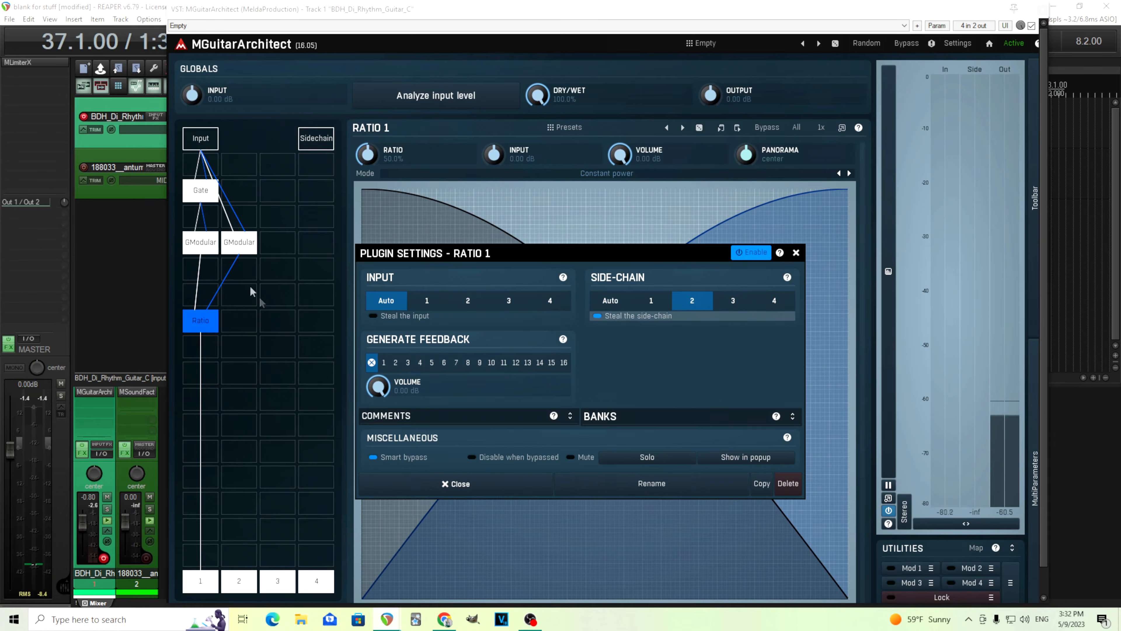
click(516, 484)
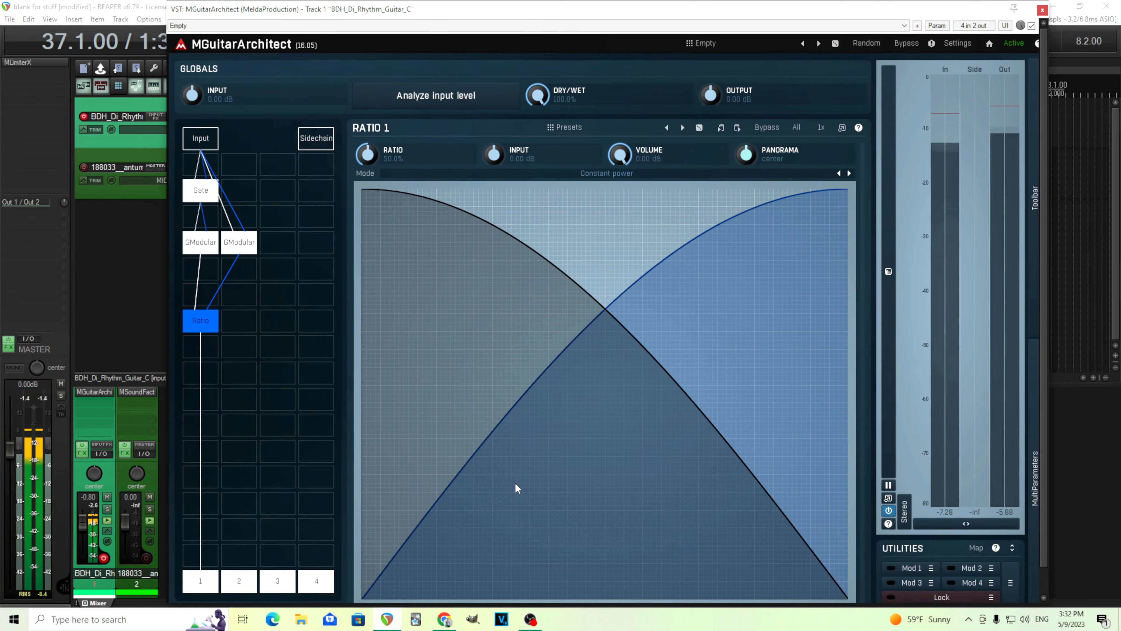
Step: Compare the two amp chains with Ratio at 100% and 0%, and blend them at about 37.6%
drag(368, 154, 368, 89)
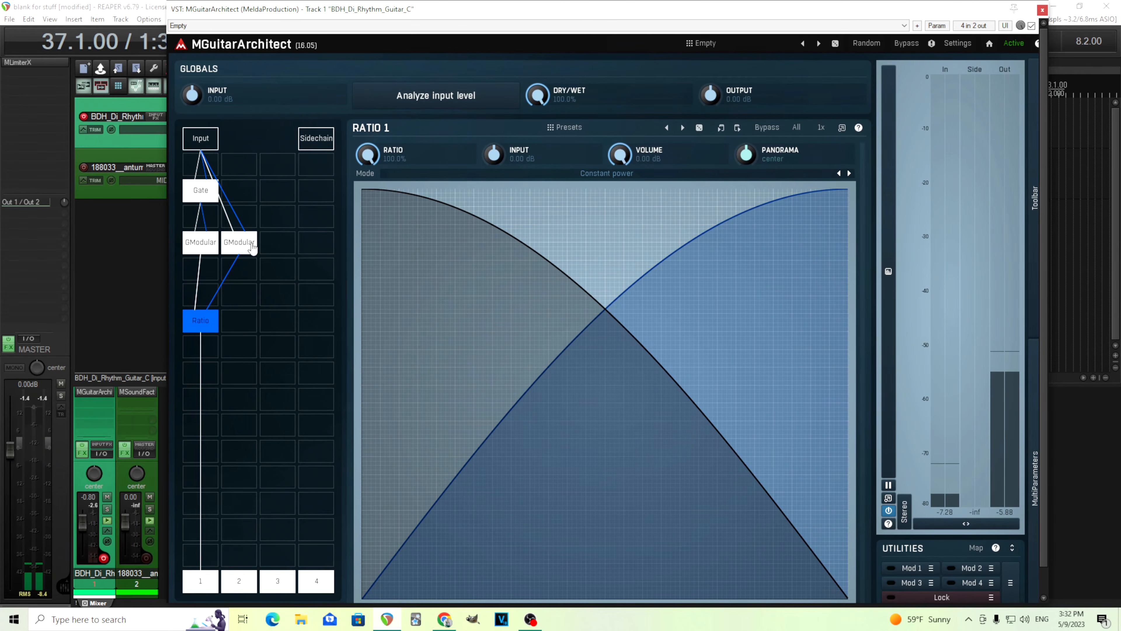
double_click(364, 150)
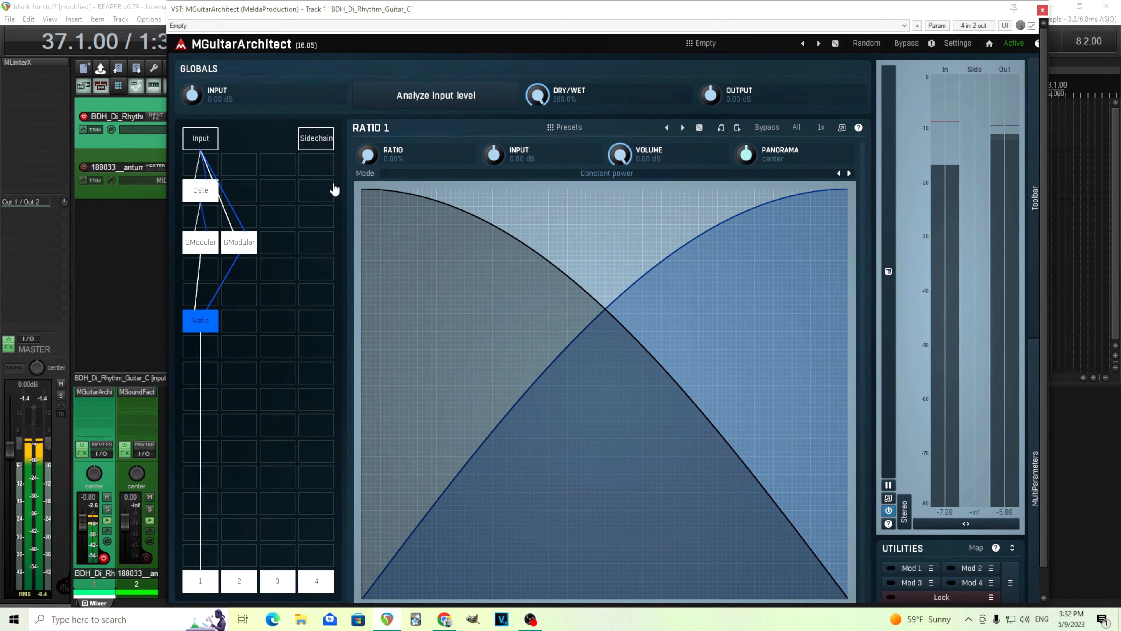
double_click(376, 153)
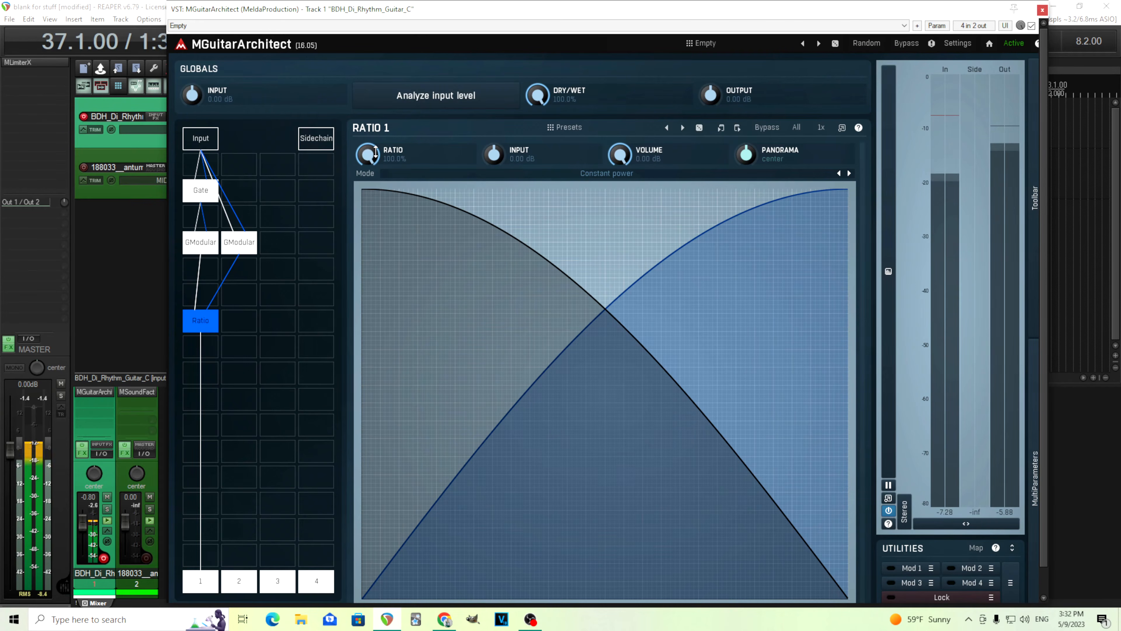
double_click(375, 152)
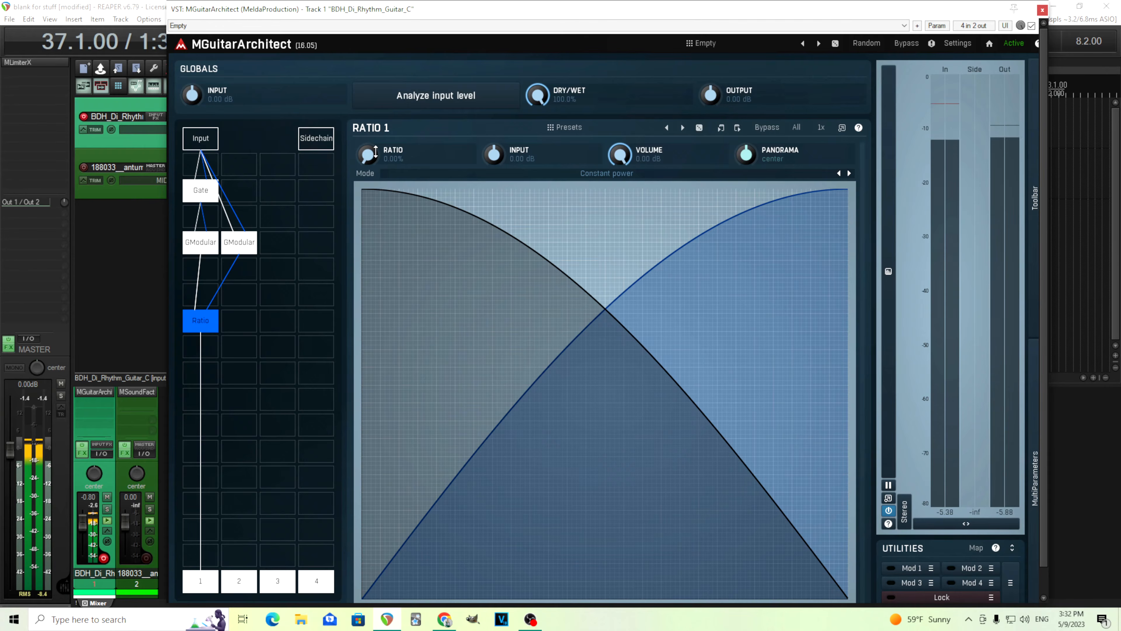
drag(376, 153, 376, 115)
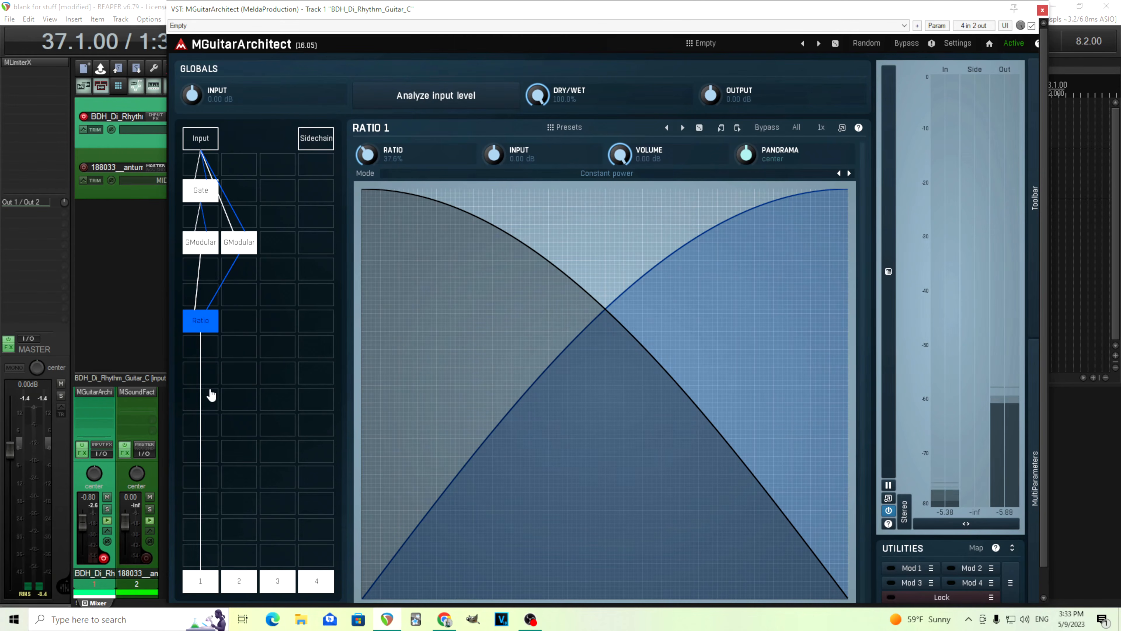
Step: Replace the second GModular's preset with "Classic clean" from the Rock Clean folder
click(242, 251)
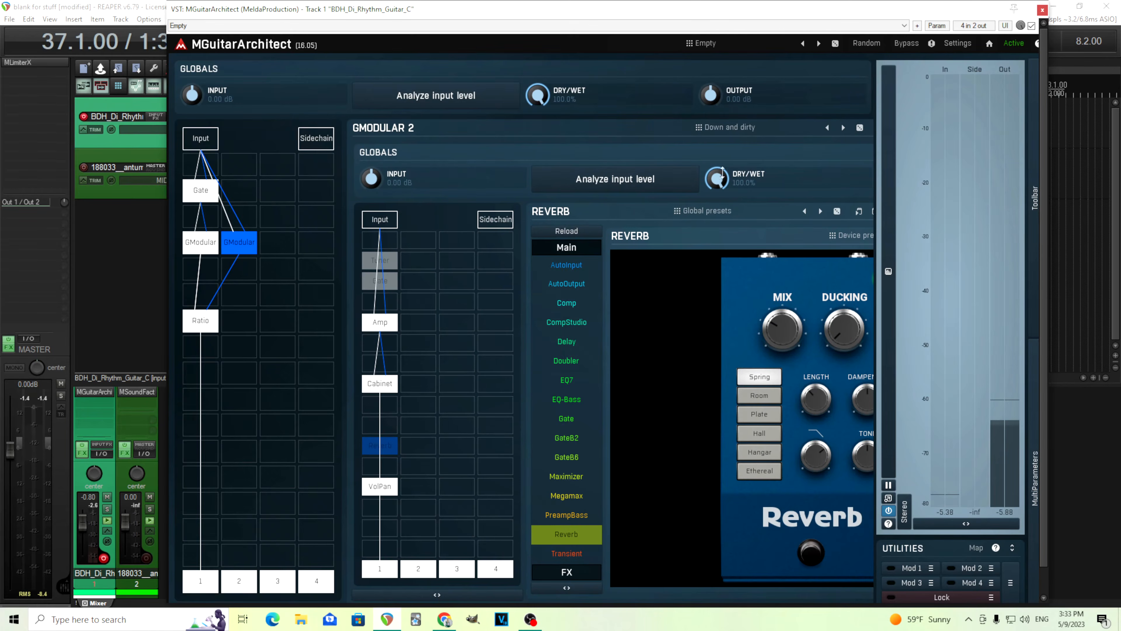
click(729, 127)
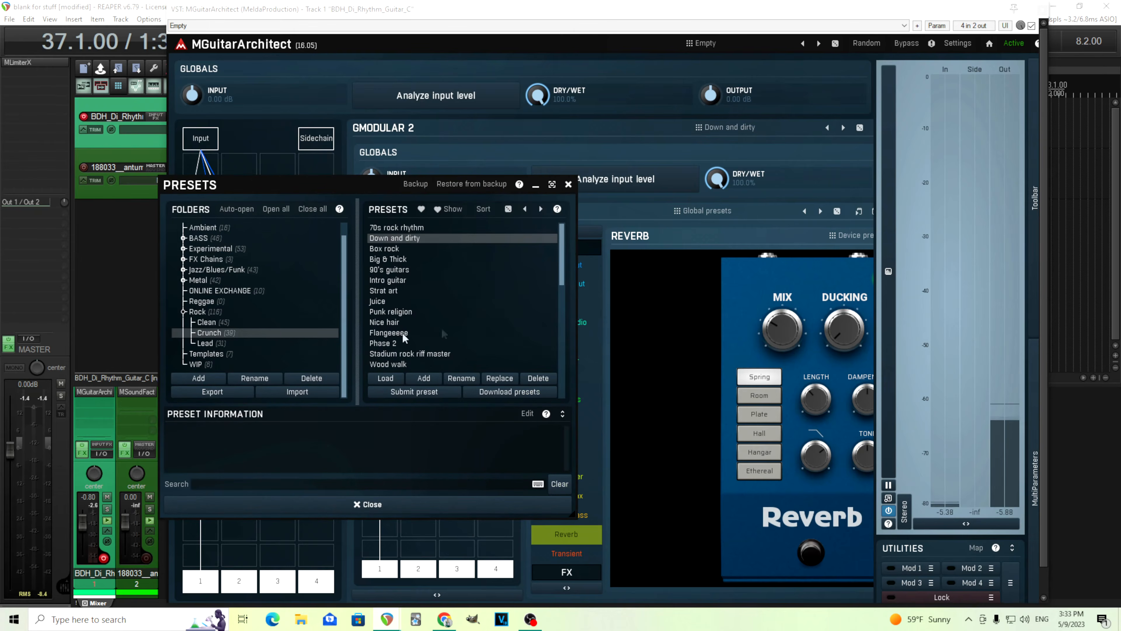
click(219, 323)
click(415, 228)
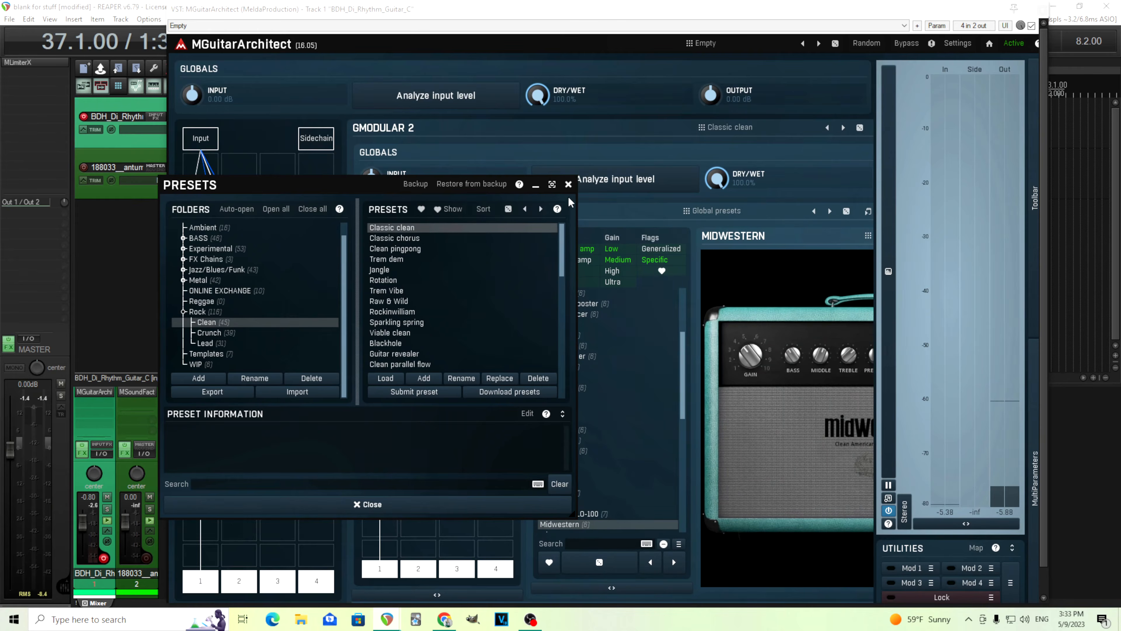
click(568, 184)
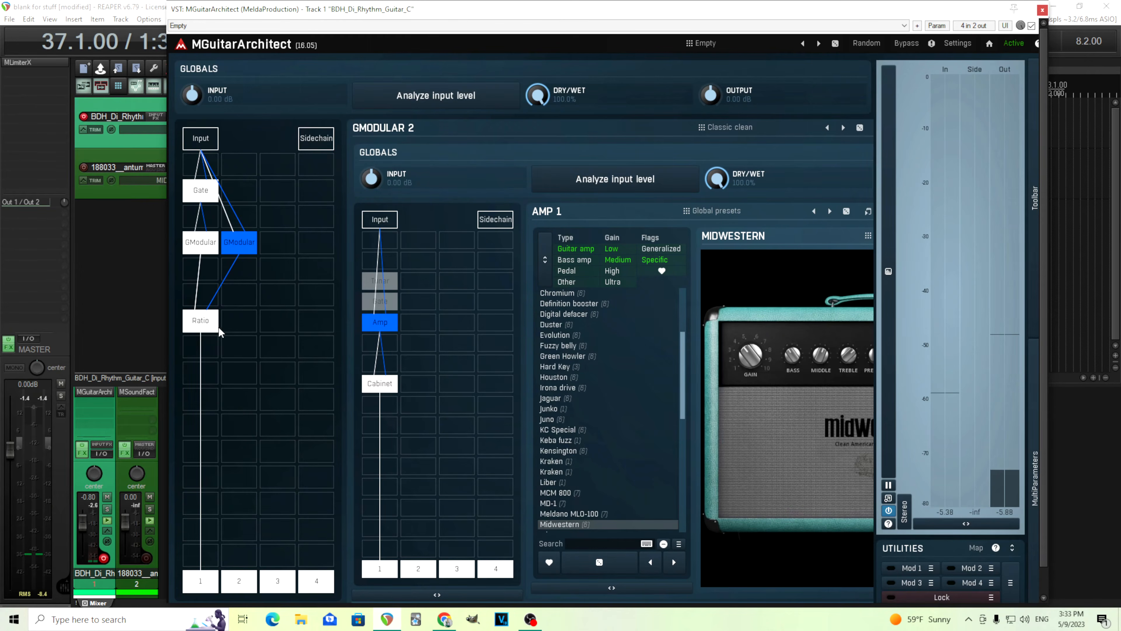
Step: Set the Ratio module's blend between the crunch and clean chains to about 62%
click(208, 325)
drag(371, 161, 371, 136)
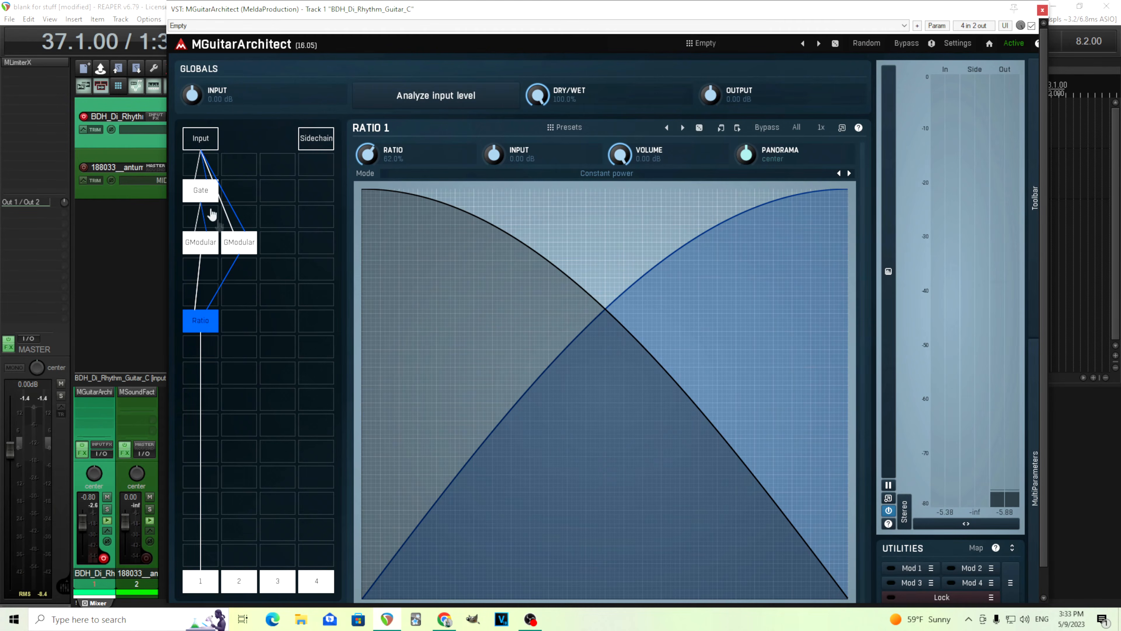
Step: Set the input of the second GModular to column 1 so it is fed from the Gate
right_click(245, 249)
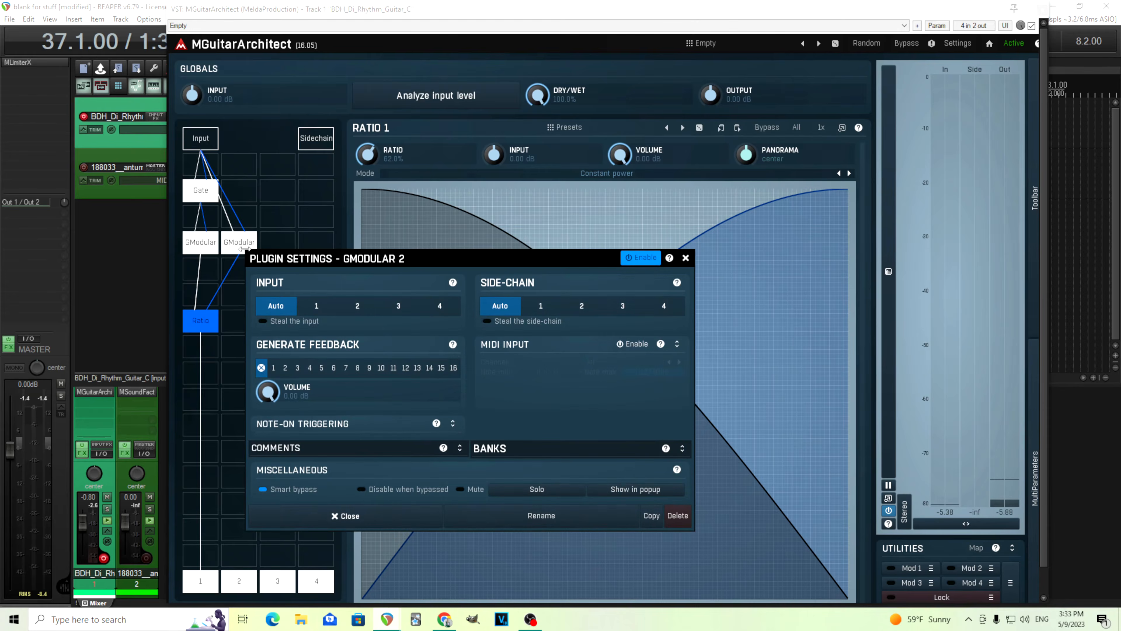
click(314, 307)
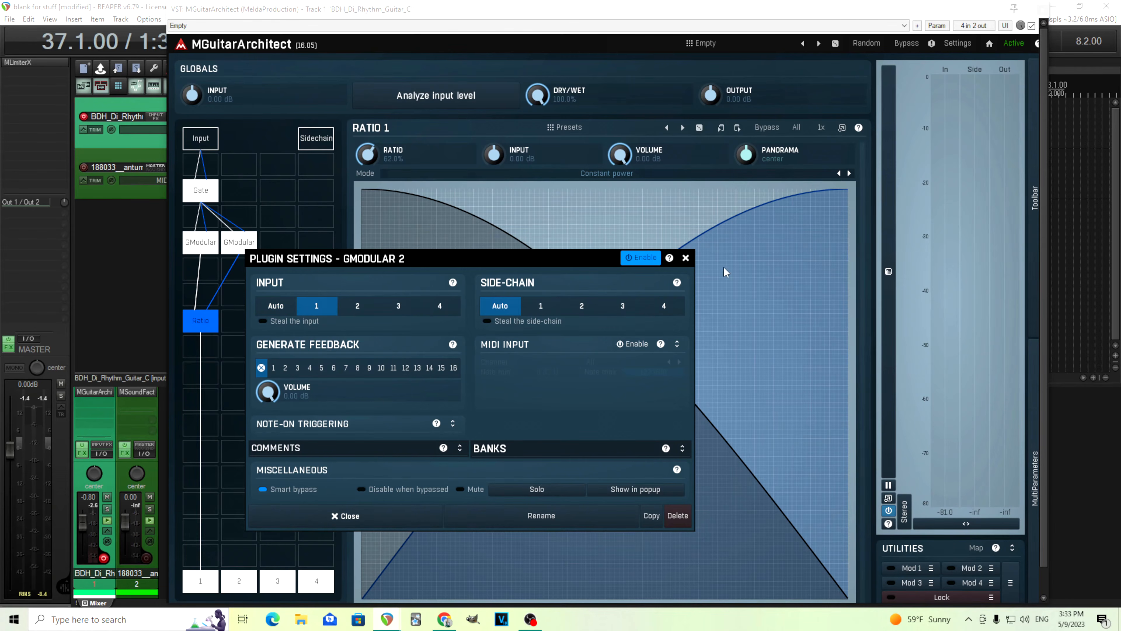
Step: Close the second GModular's settings and delete the Ratio module from the routing grid
click(325, 517)
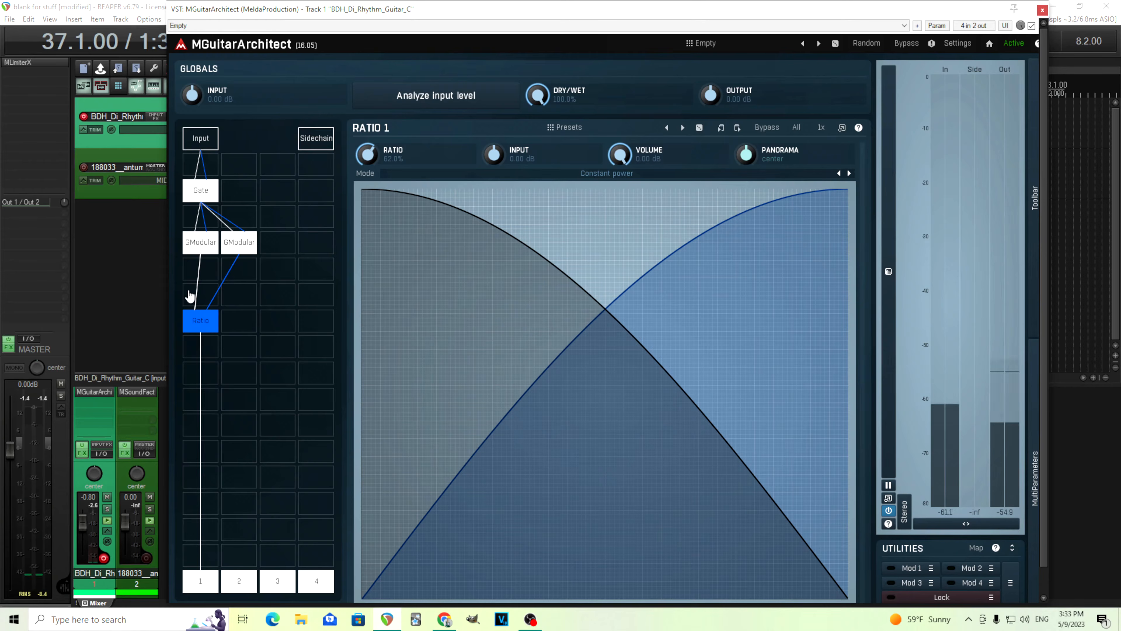
right_click(198, 322)
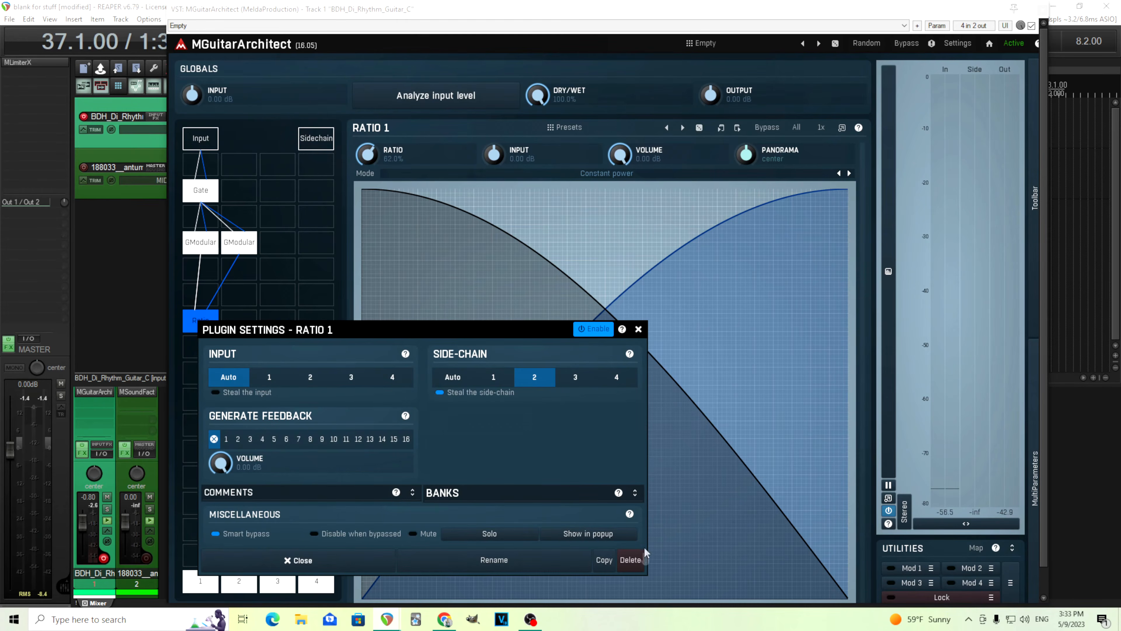
click(640, 560)
Step: Replace the second GModular's preset with "Down and dirty" from the Rock Crunch folder
click(249, 247)
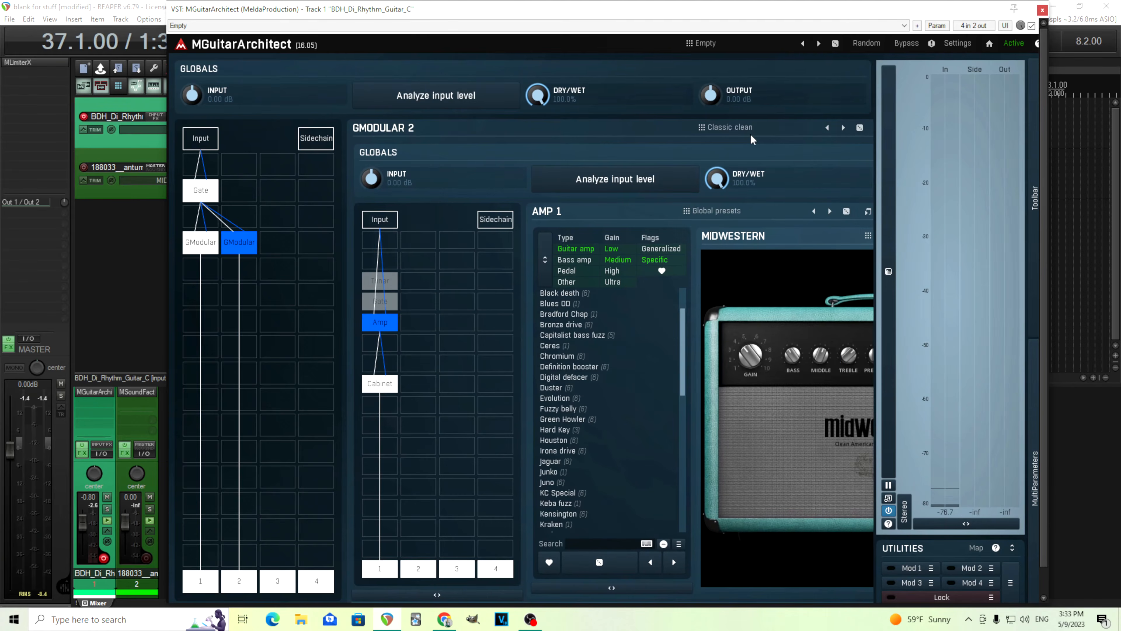
click(729, 128)
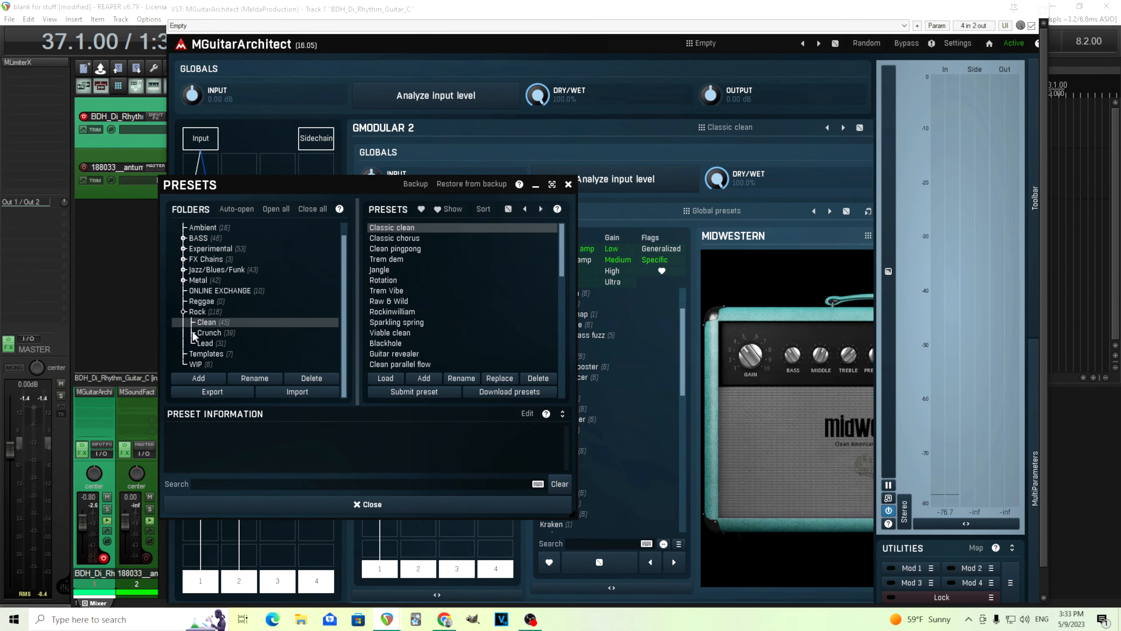
click(207, 332)
click(417, 239)
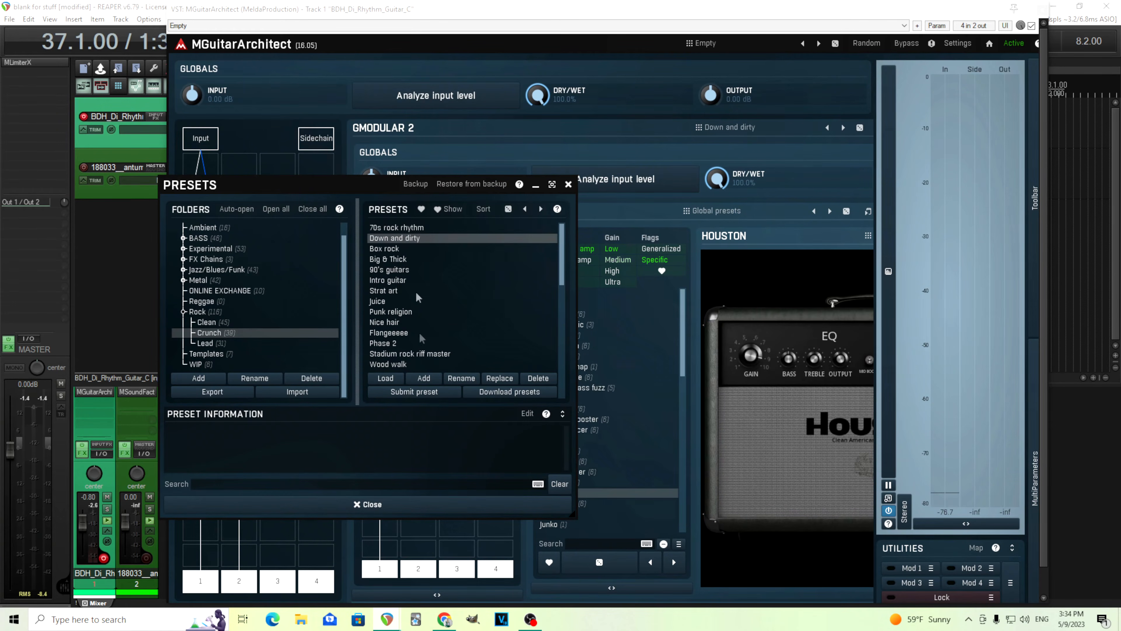
click(490, 506)
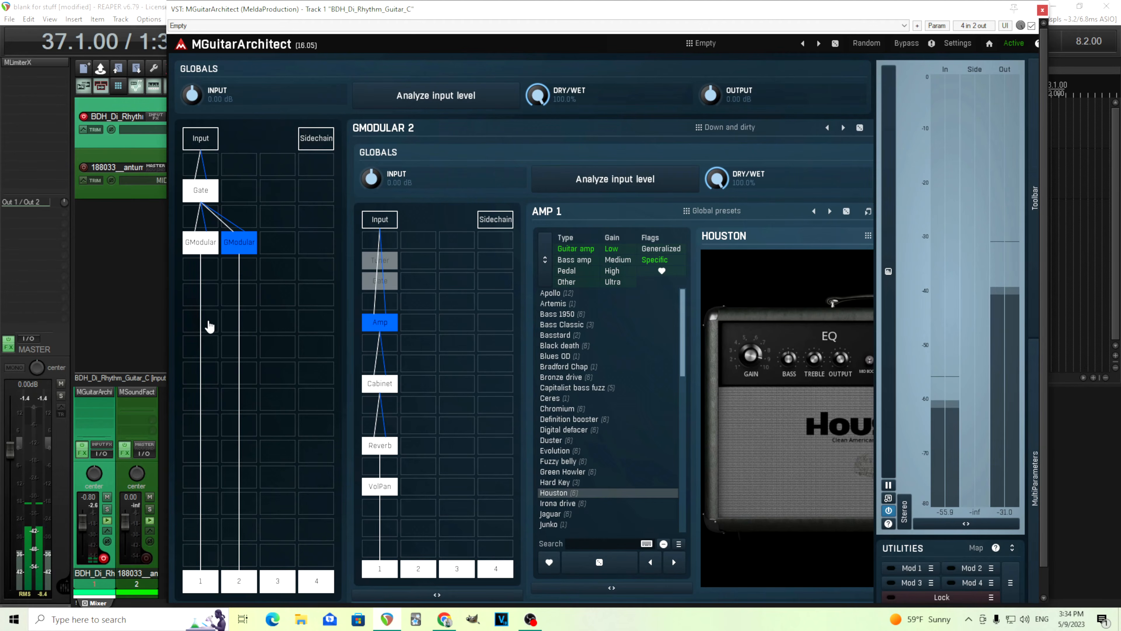
Step: Add a Mixer module to column 1 below the first GModular and move it down one slot
click(209, 327)
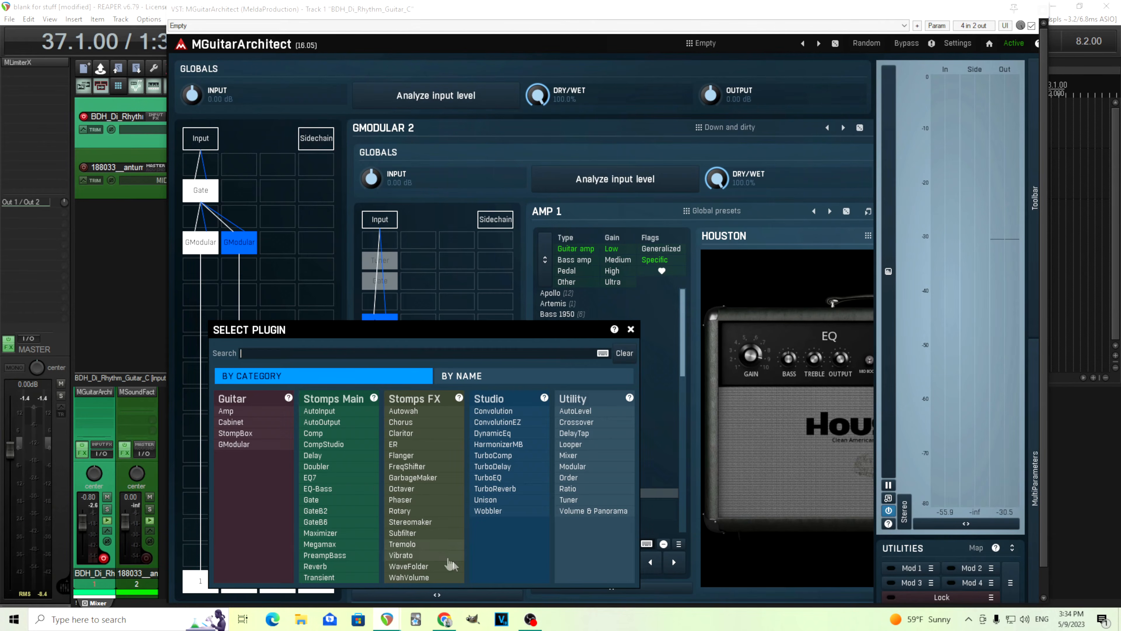
click(578, 456)
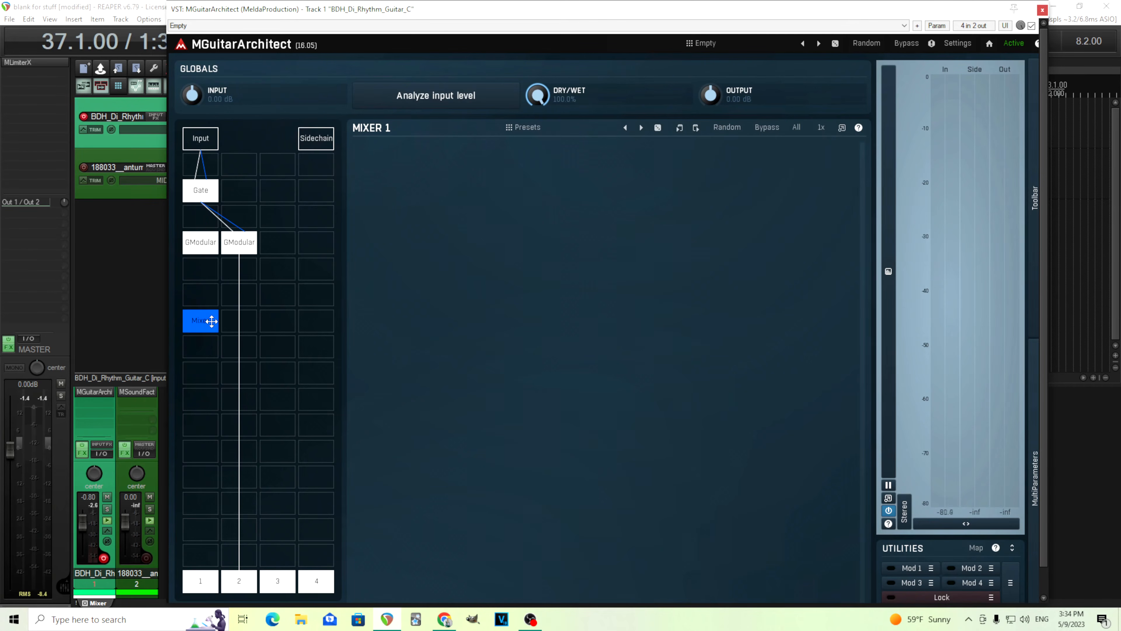
drag(211, 321, 213, 341)
Step: Enable Input 1 and Input 2 on the Mixer and make it steal input 2
right_click(213, 356)
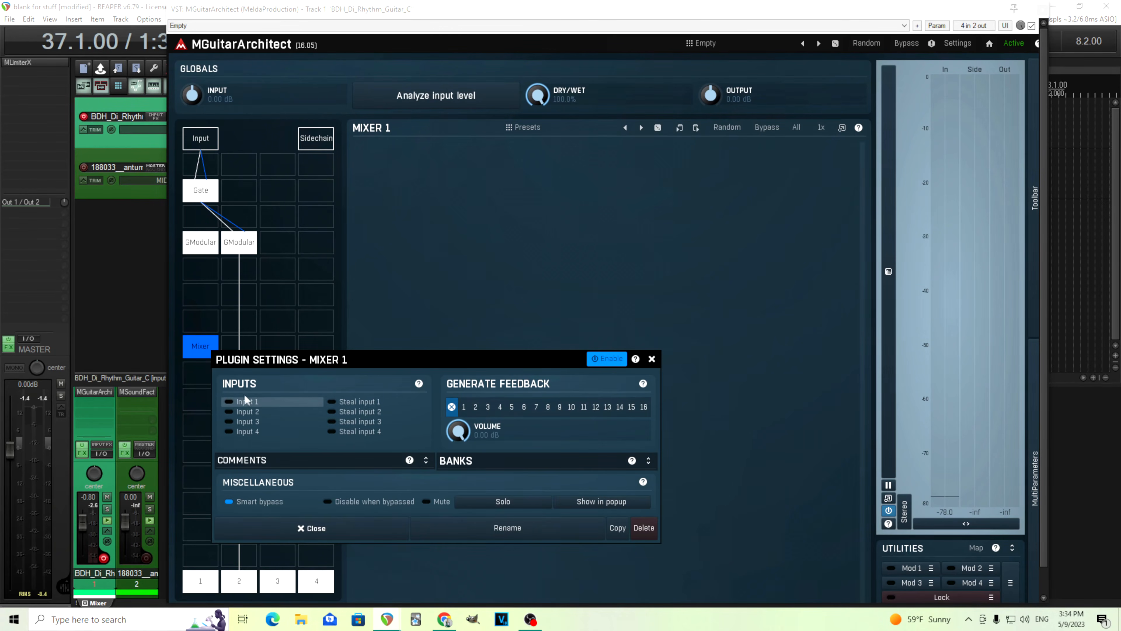
click(253, 403)
drag(282, 416, 433, 336)
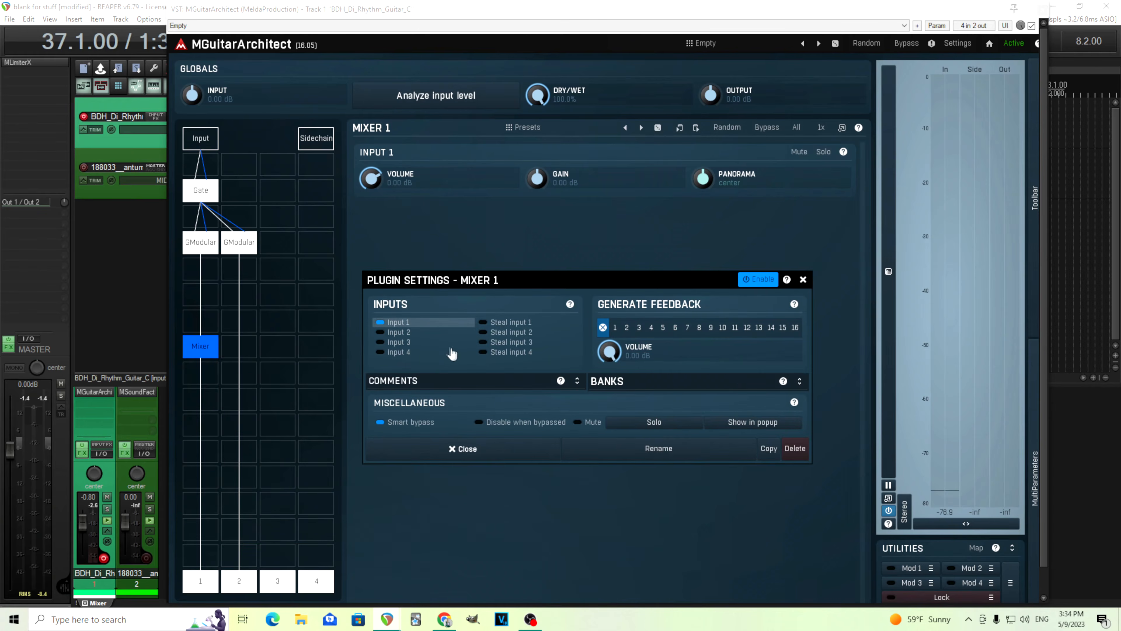
click(403, 333)
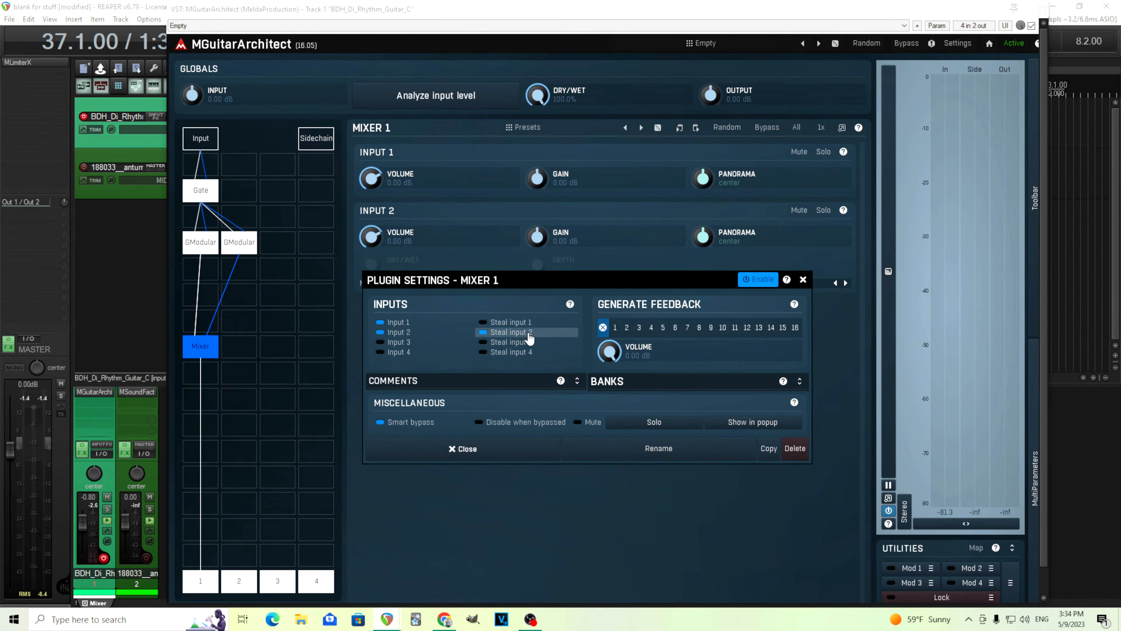
click(486, 451)
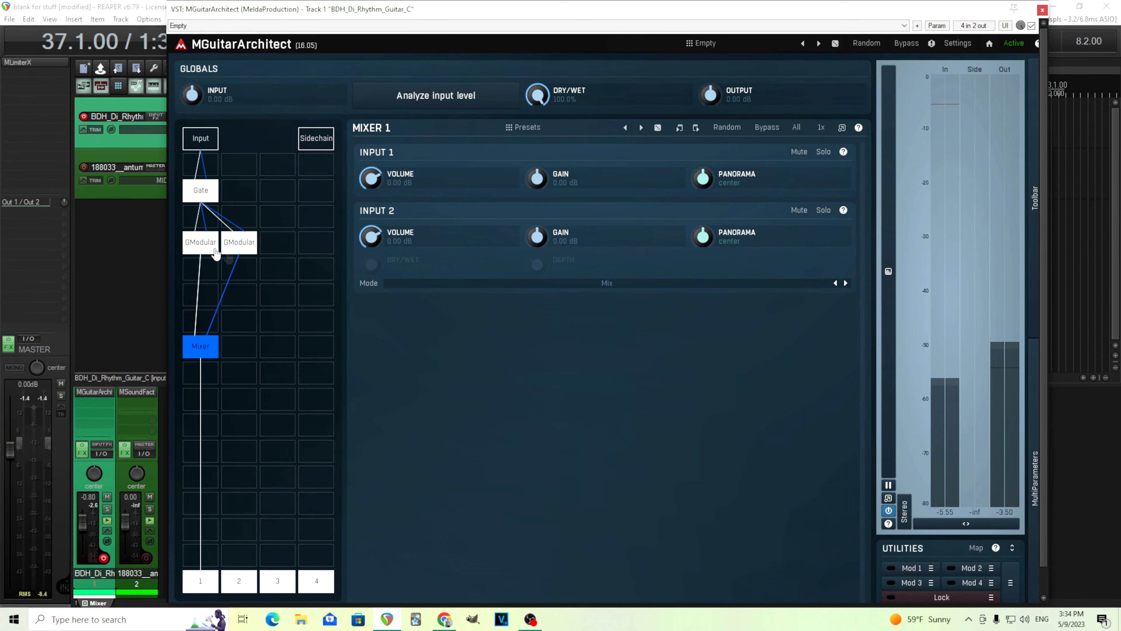
Step: Bypass the Reverb inside the second GModular
click(234, 245)
click(391, 450)
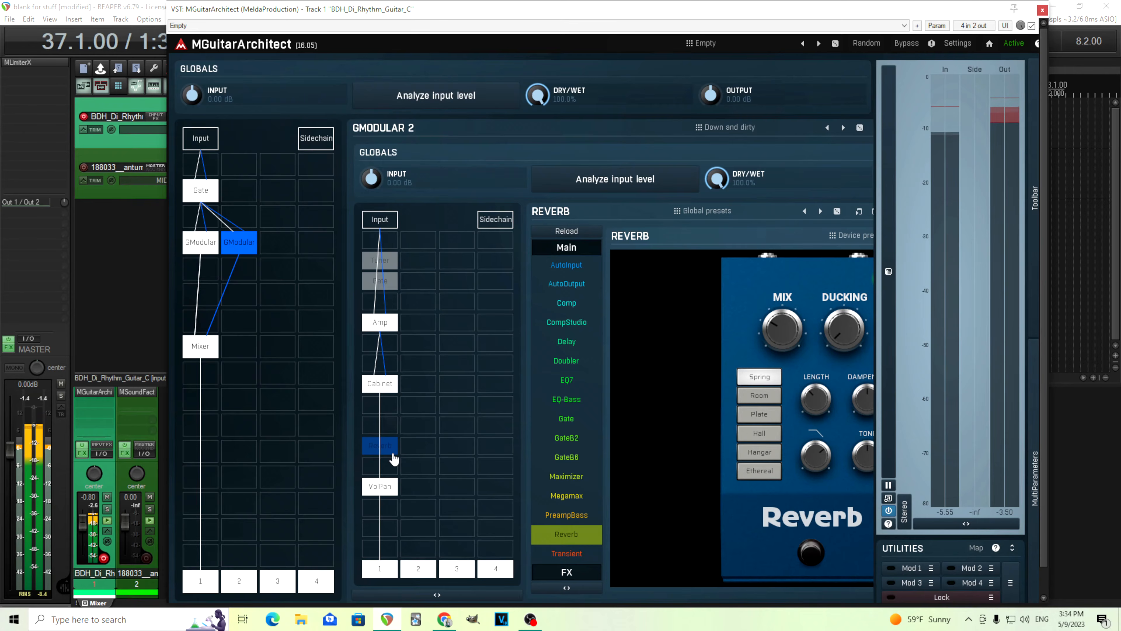
Step: Pan the Mixer's Input 1 to 100% left and Input 2 to 100% right, and narrow them to 60% left and 80% right
click(195, 348)
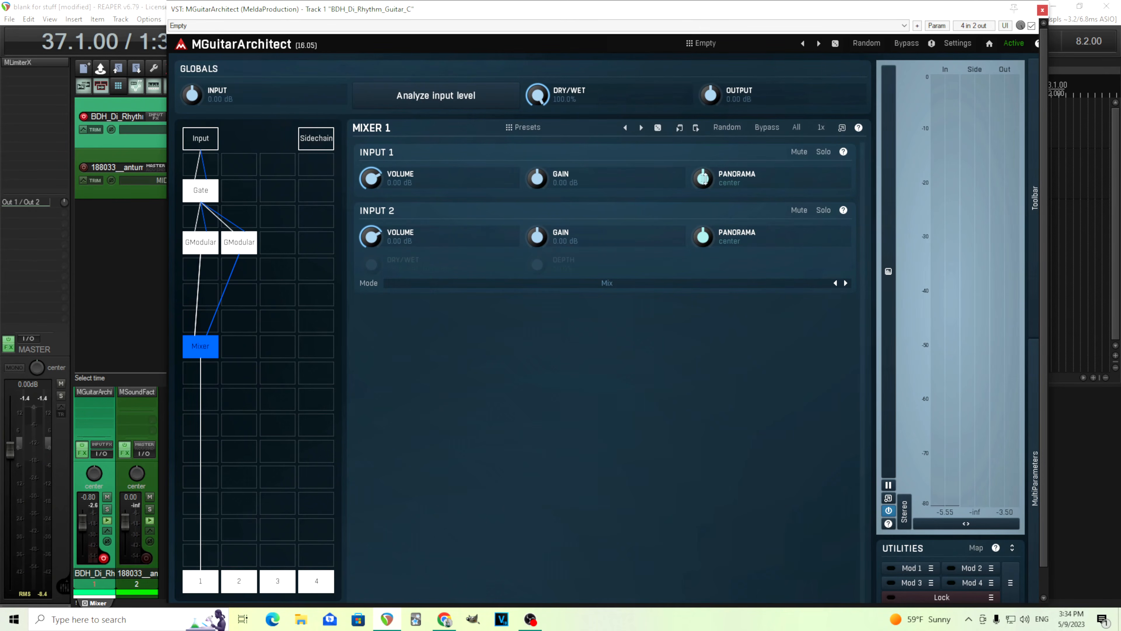
mouse_move(701, 179)
mouse_down()
mouse_move(702, 225)
mouse_move(705, 189)
mouse_up()
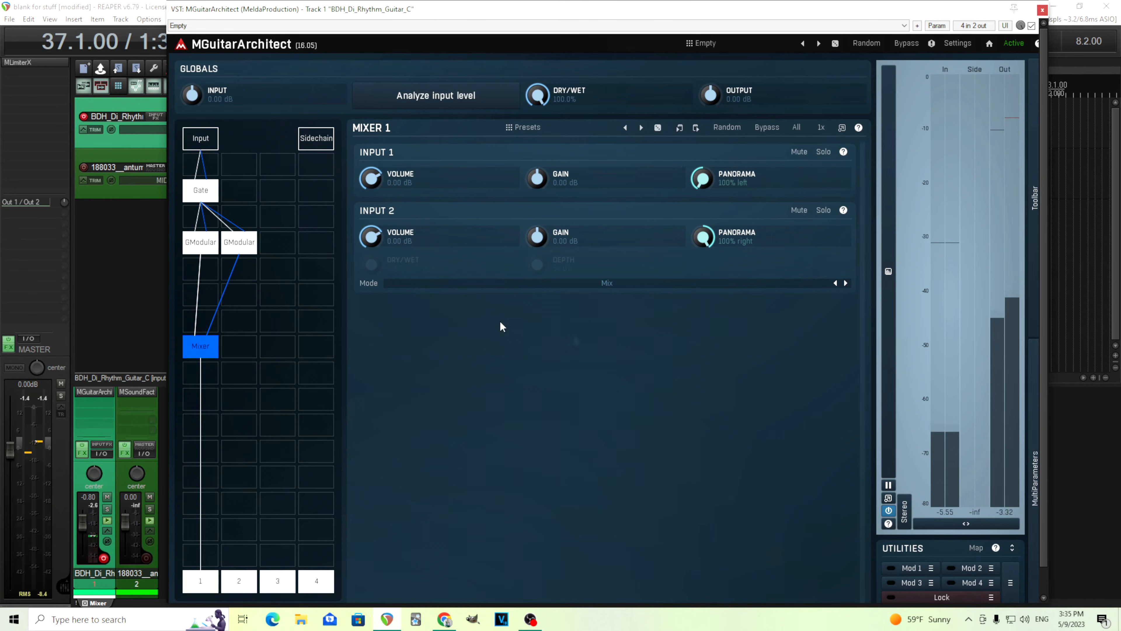
drag(385, 188, 385, 193)
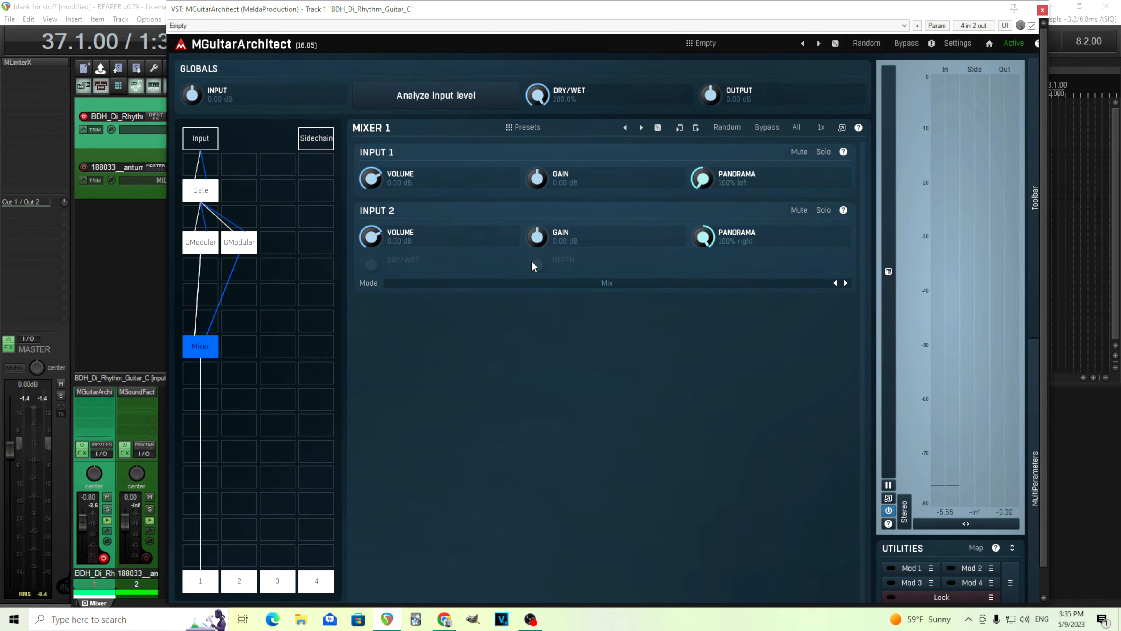
drag(704, 237, 704, 247)
drag(701, 170, 701, 168)
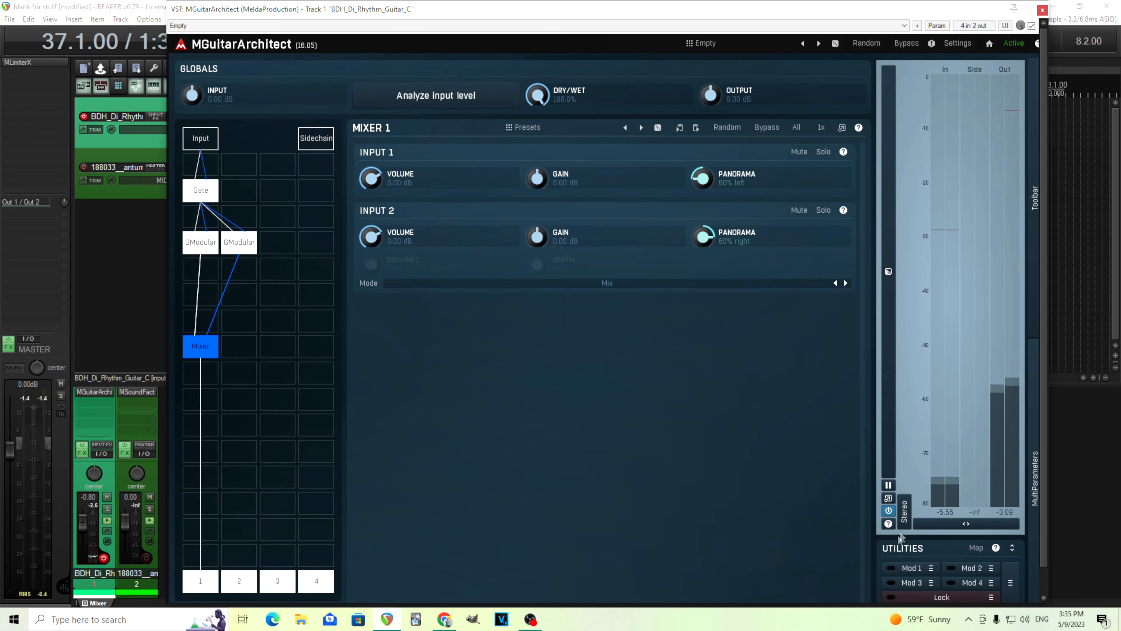
Step: Show the stereo width meter and pan the Mixer's inputs to 100% left and 100% right
click(905, 512)
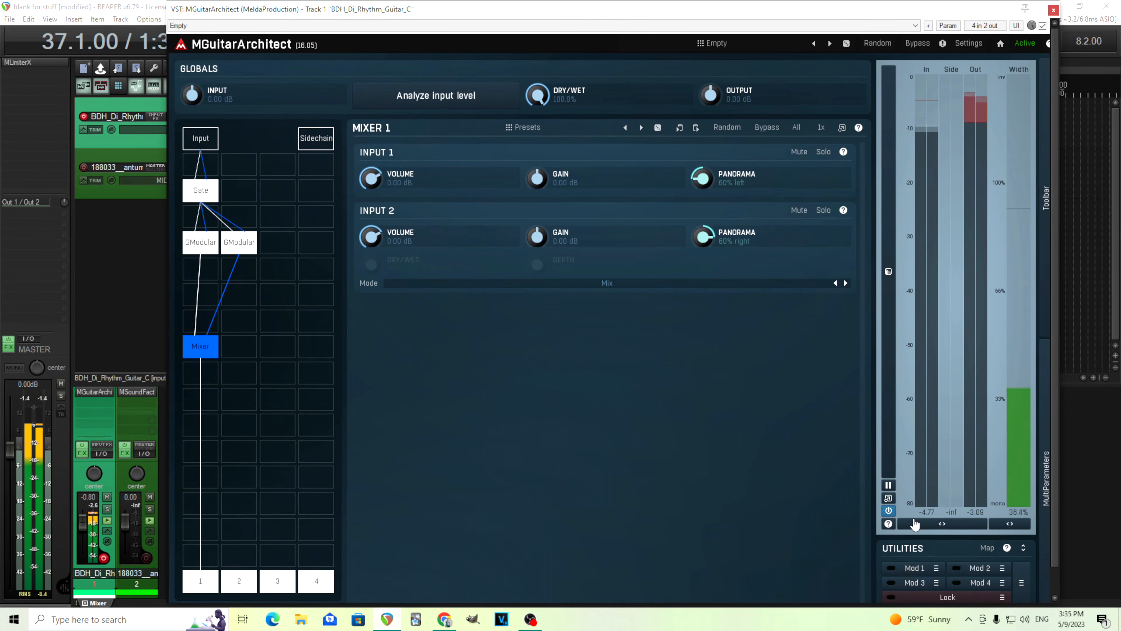
mouse_move(702, 180)
mouse_down()
mouse_move(701, 212)
mouse_move(701, 195)
mouse_up()
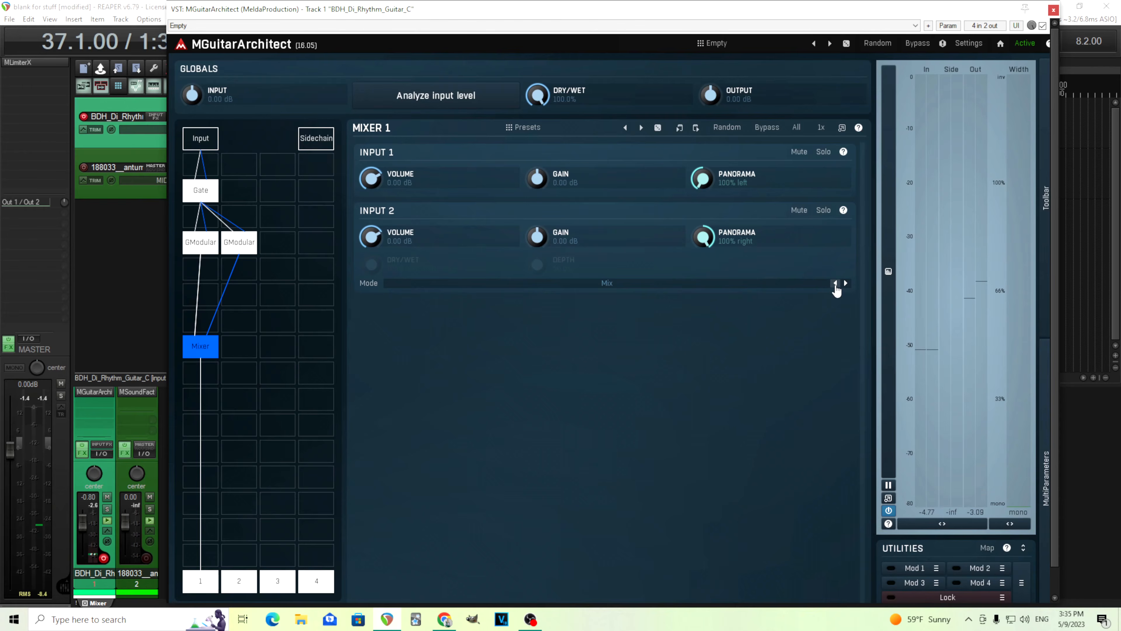
Step: Examine which amp and cabinet the two GModular chains use
click(202, 250)
click(236, 252)
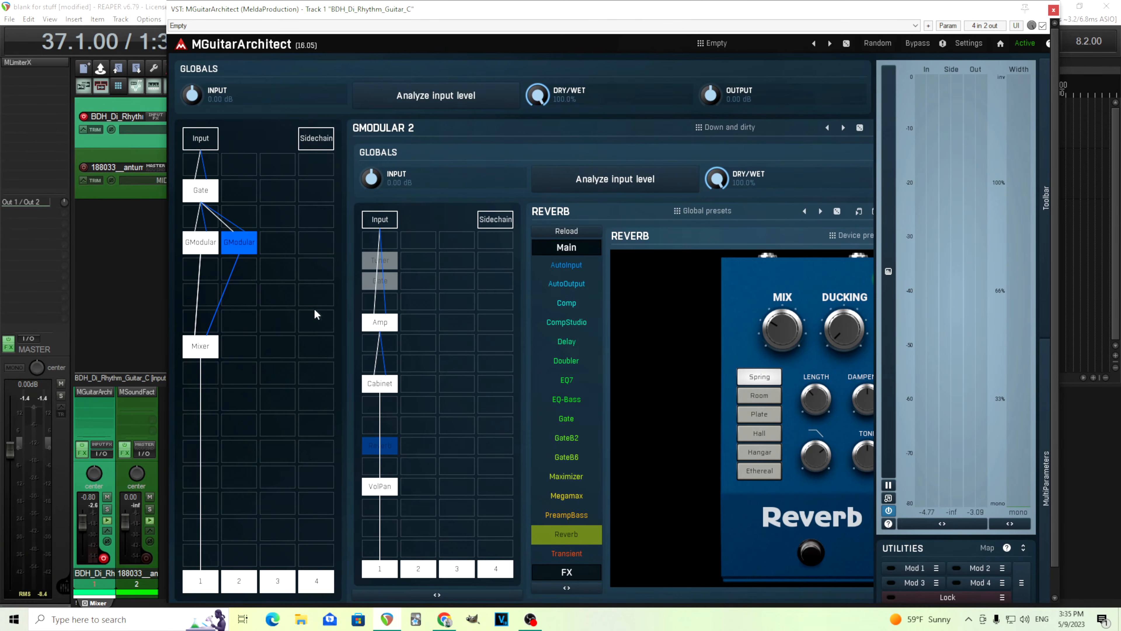
click(376, 326)
double_click(384, 400)
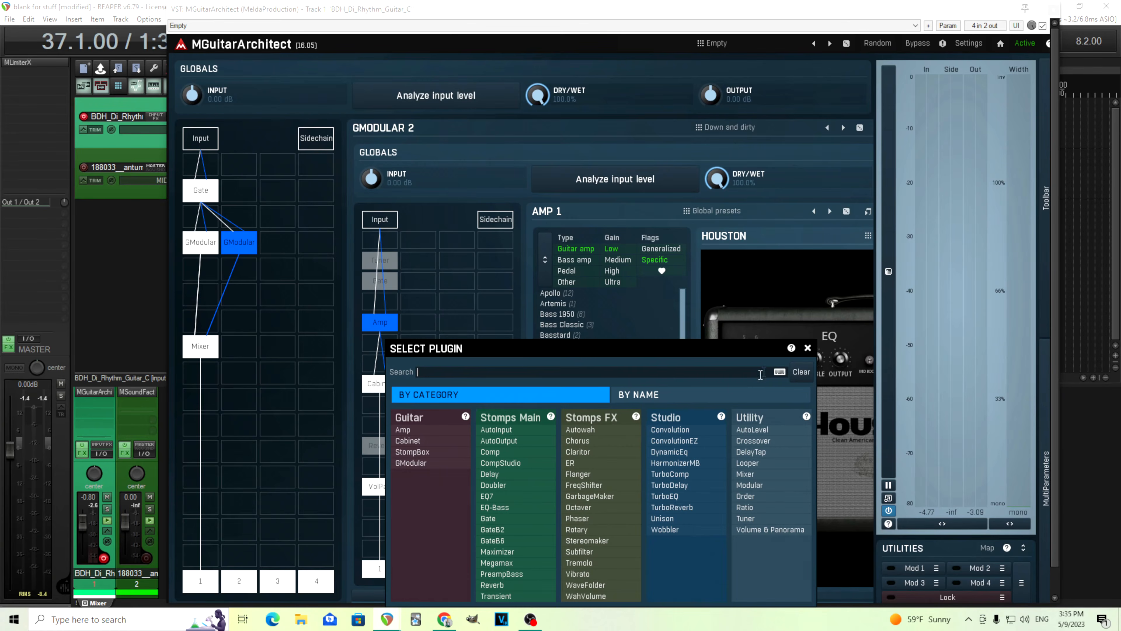
click(808, 349)
click(379, 385)
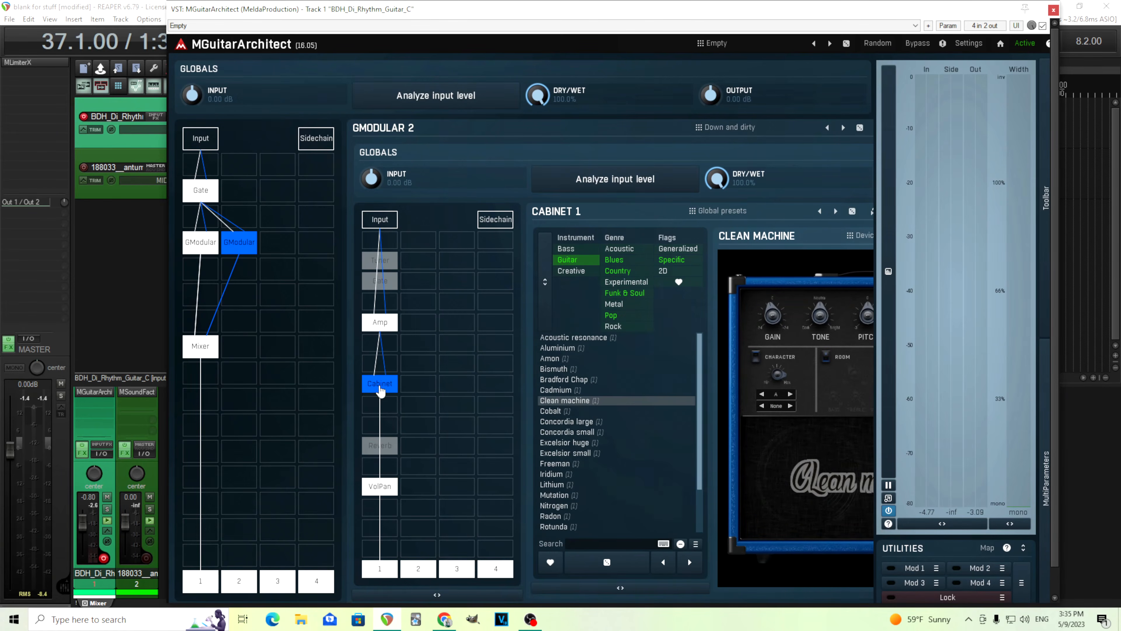
click(199, 251)
click(389, 388)
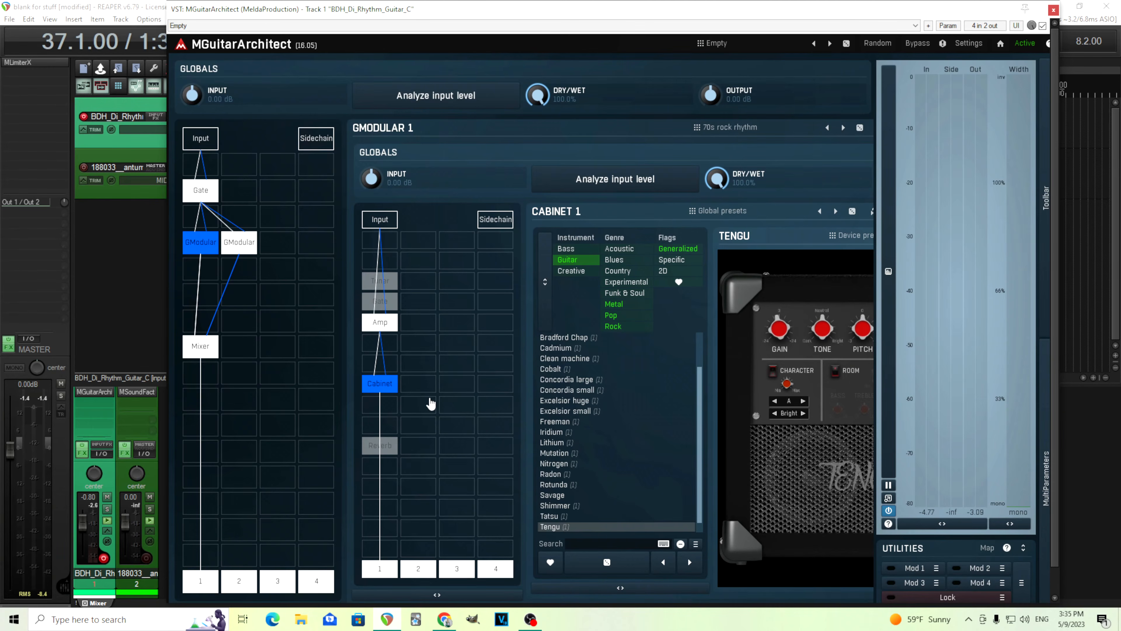
Step: Center the panorama of both Mixer inputs and mute Input 1
click(195, 353)
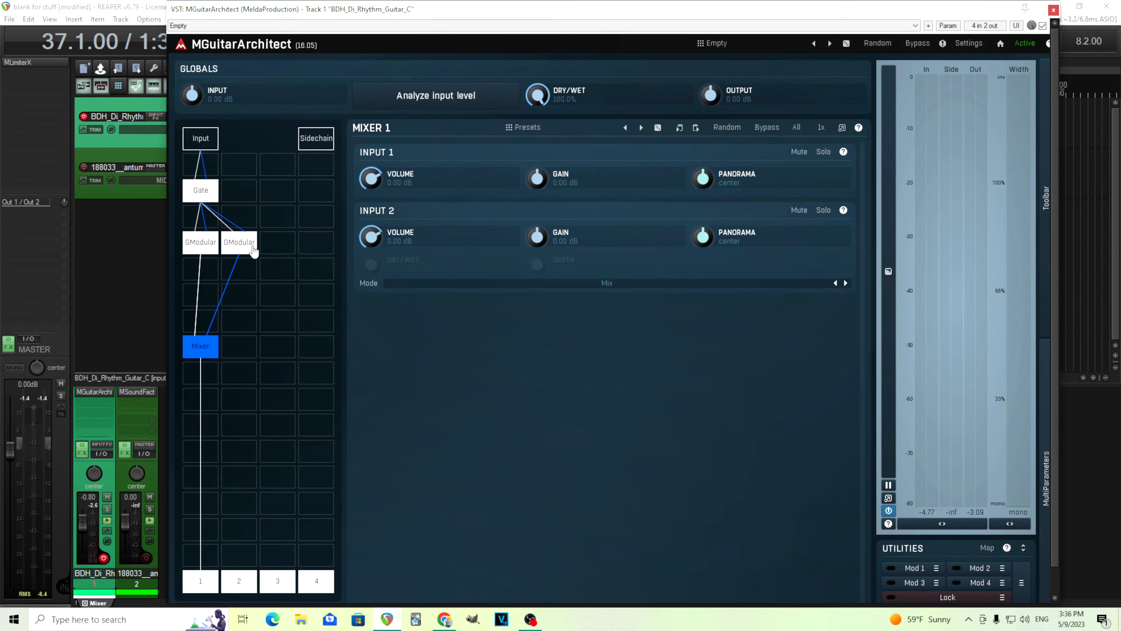
click(799, 151)
Step: Replace the second GModular's preset with "Big & Thick" from the Rock Crunch folder and show its Stereomaker
click(247, 250)
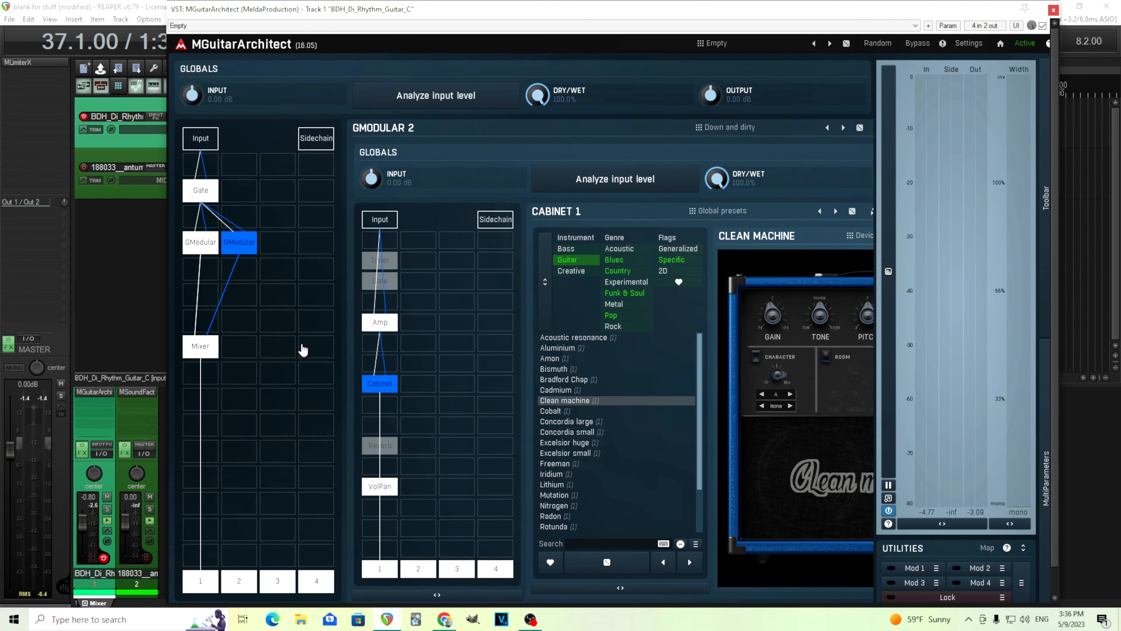
click(775, 136)
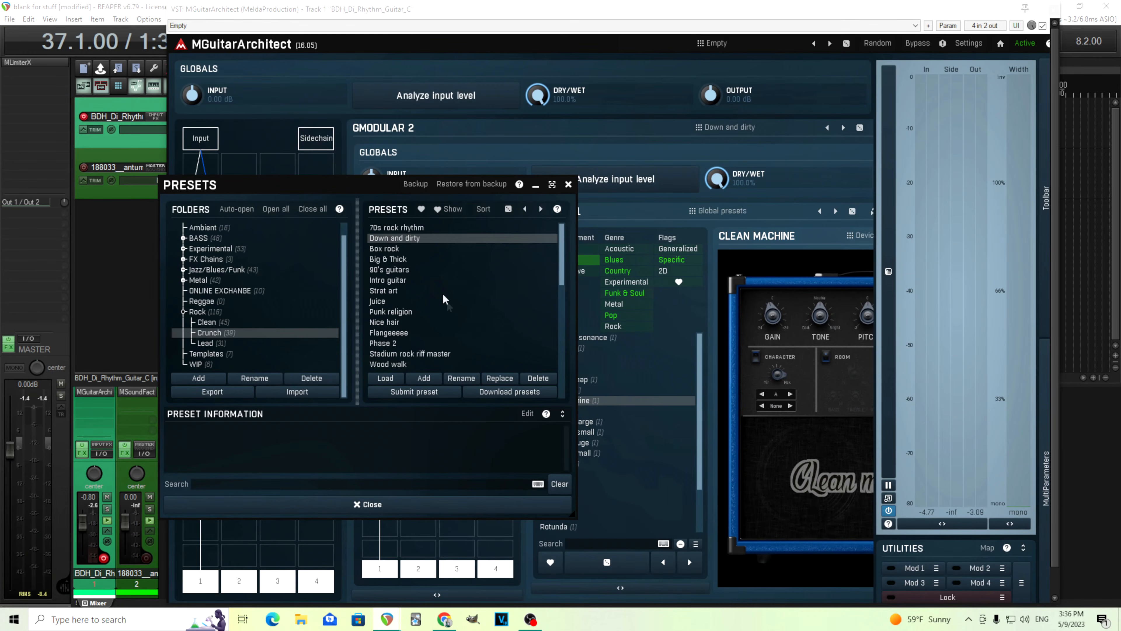
click(406, 259)
click(455, 506)
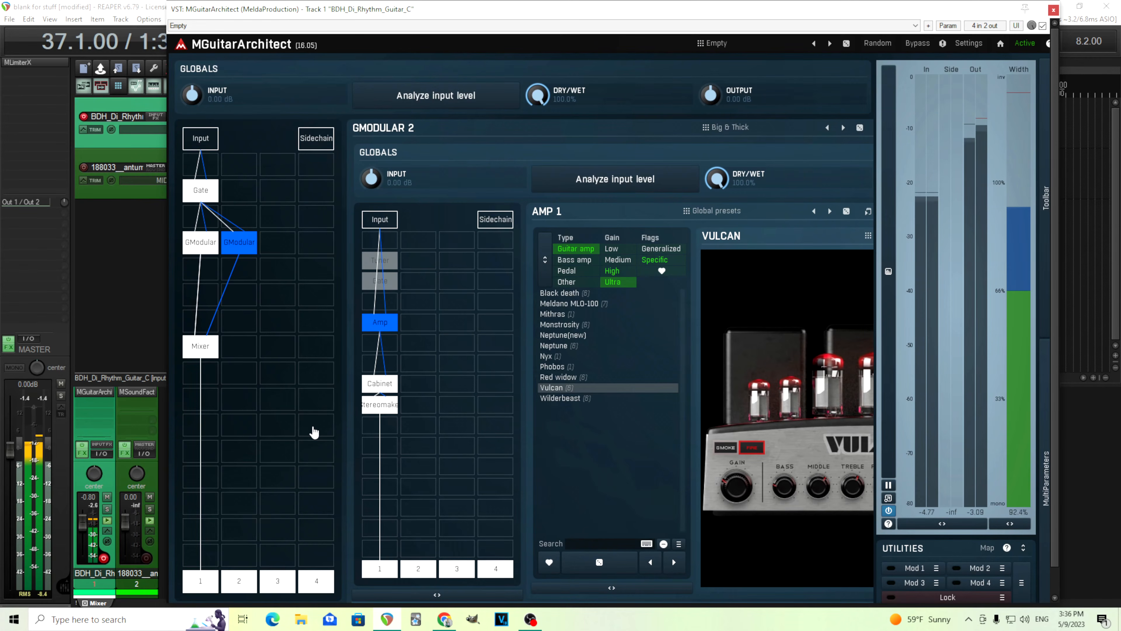
click(394, 412)
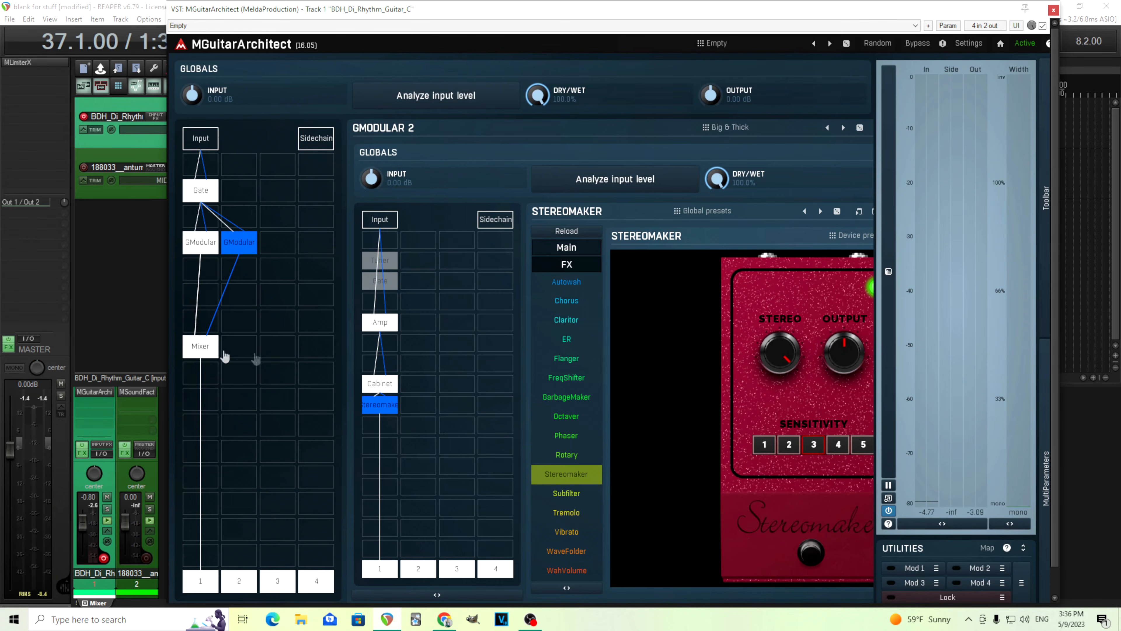
Step: Compare the chains by muting the Mixer's inputs in turn, leave both unmuted, and raise Input 1's volume while lowering Input 2's
click(204, 352)
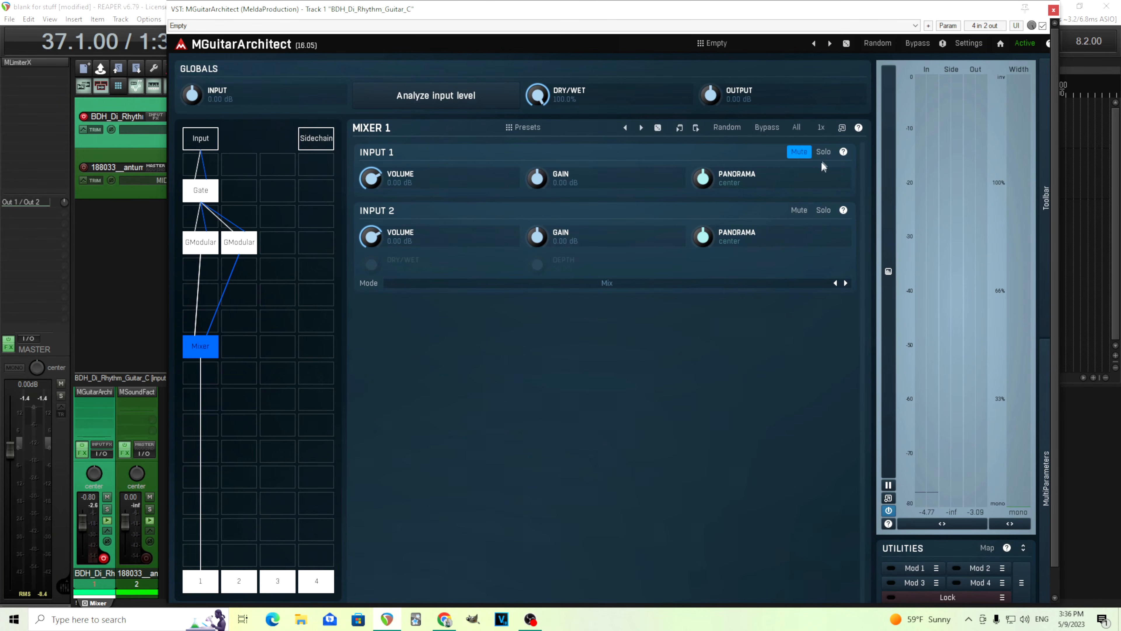
click(799, 153)
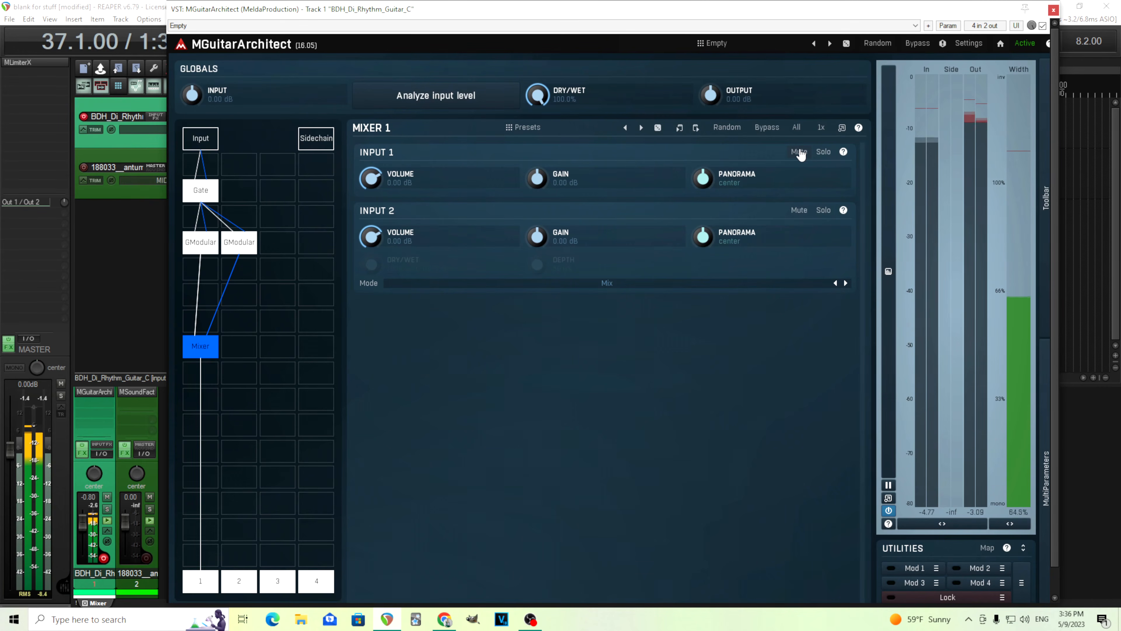
click(799, 210)
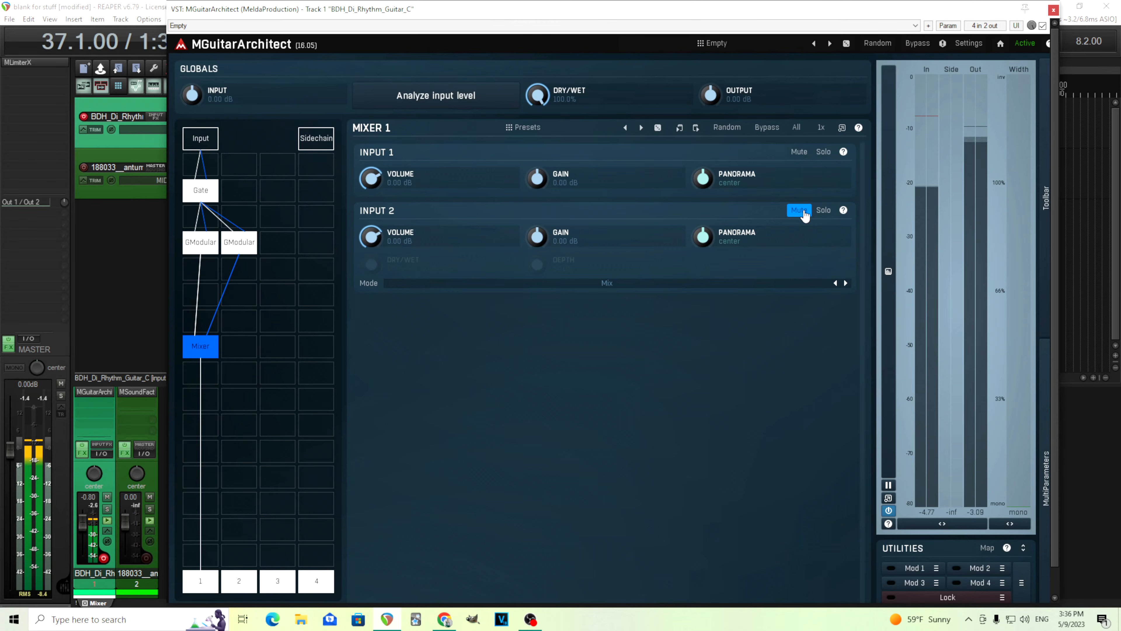
click(802, 212)
click(797, 153)
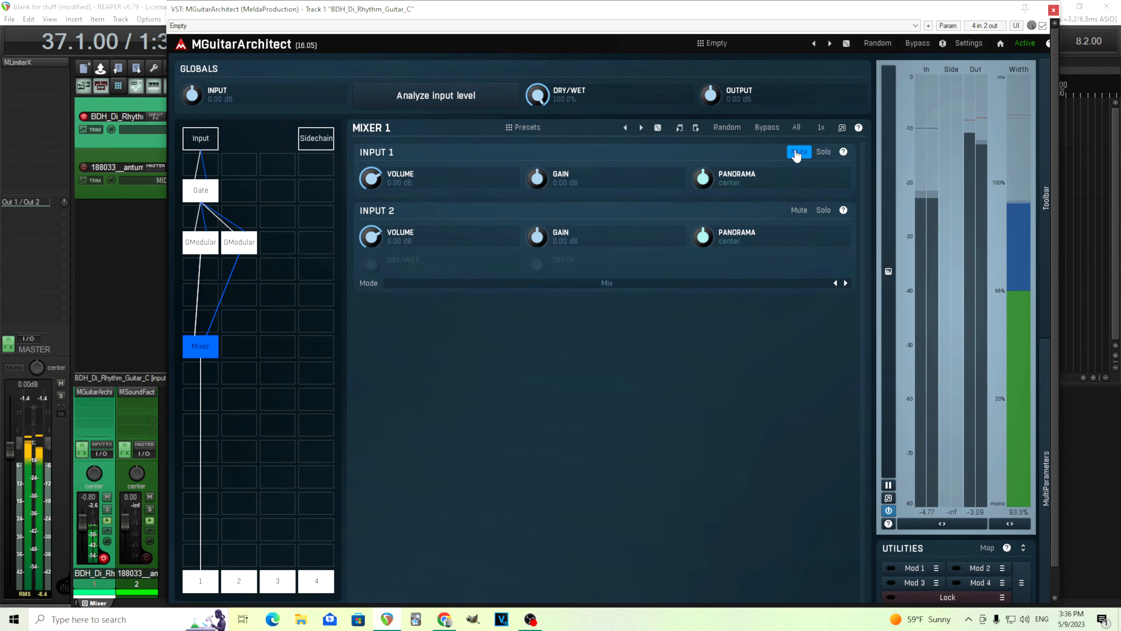
click(796, 153)
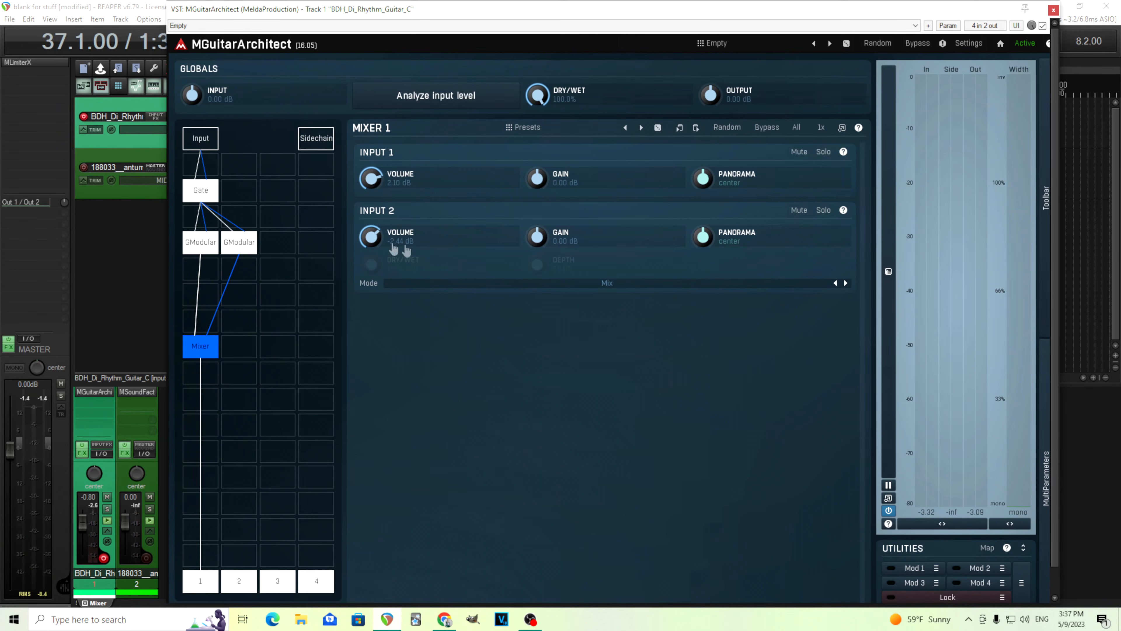
Step: Insert a Crossover module directly below the second GModular and set its crossover type to Mid/Side
click(237, 254)
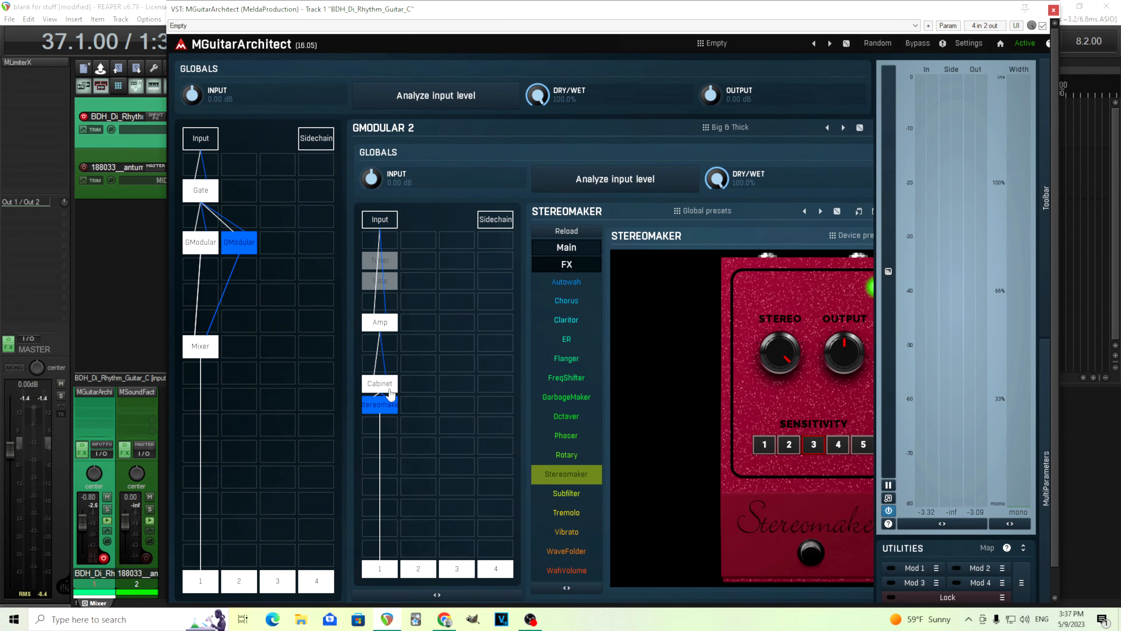
double_click(239, 281)
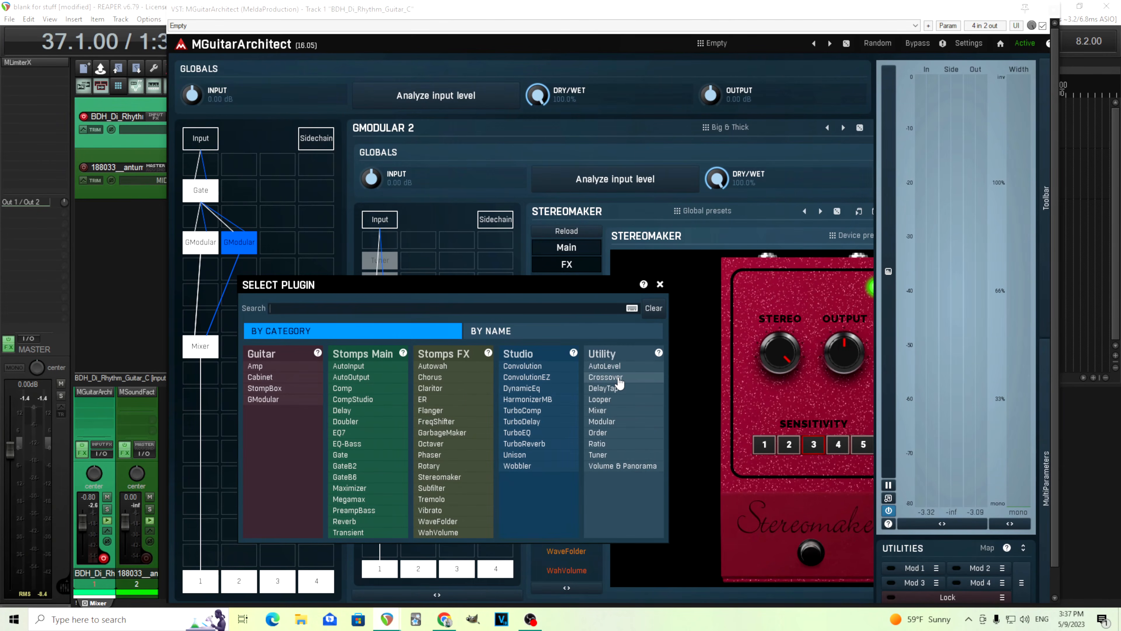
click(606, 377)
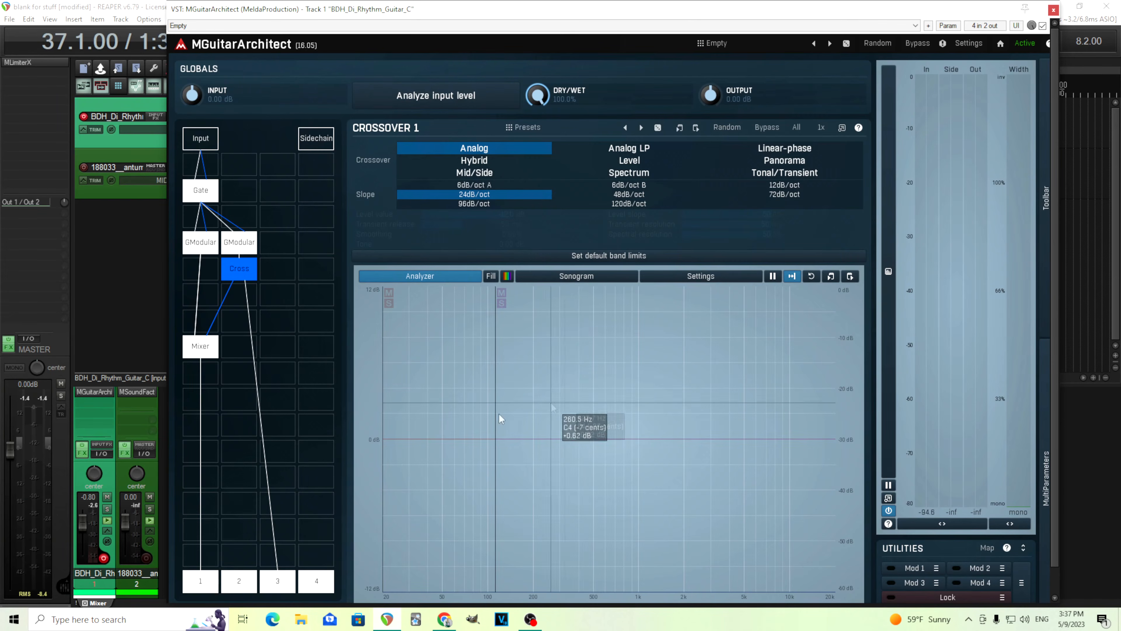
drag(496, 420, 598, 420)
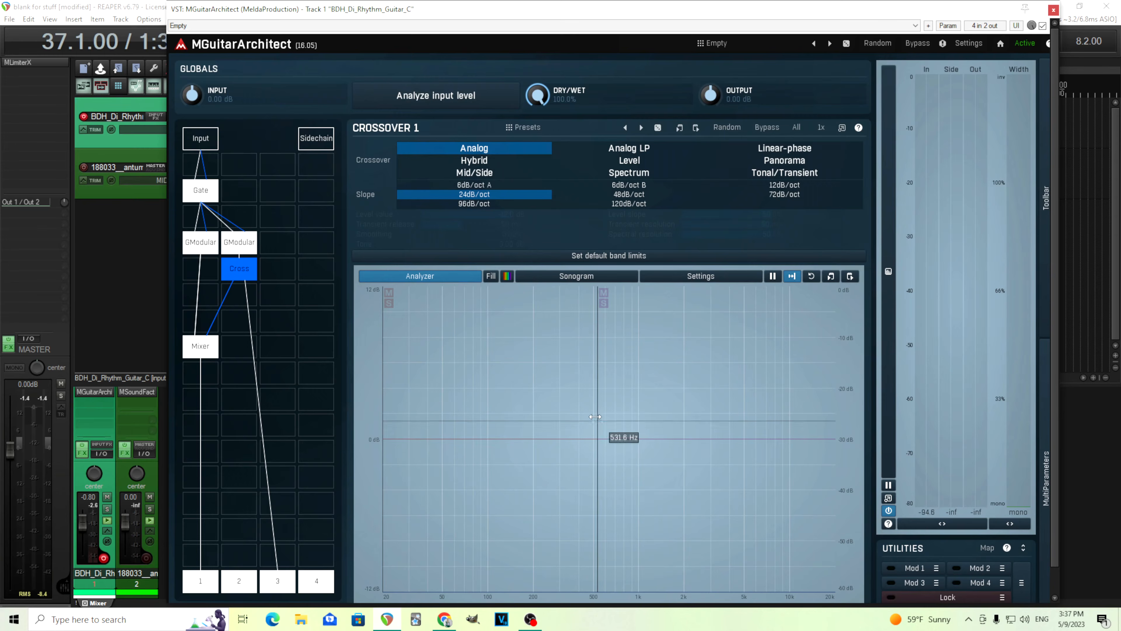
click(461, 173)
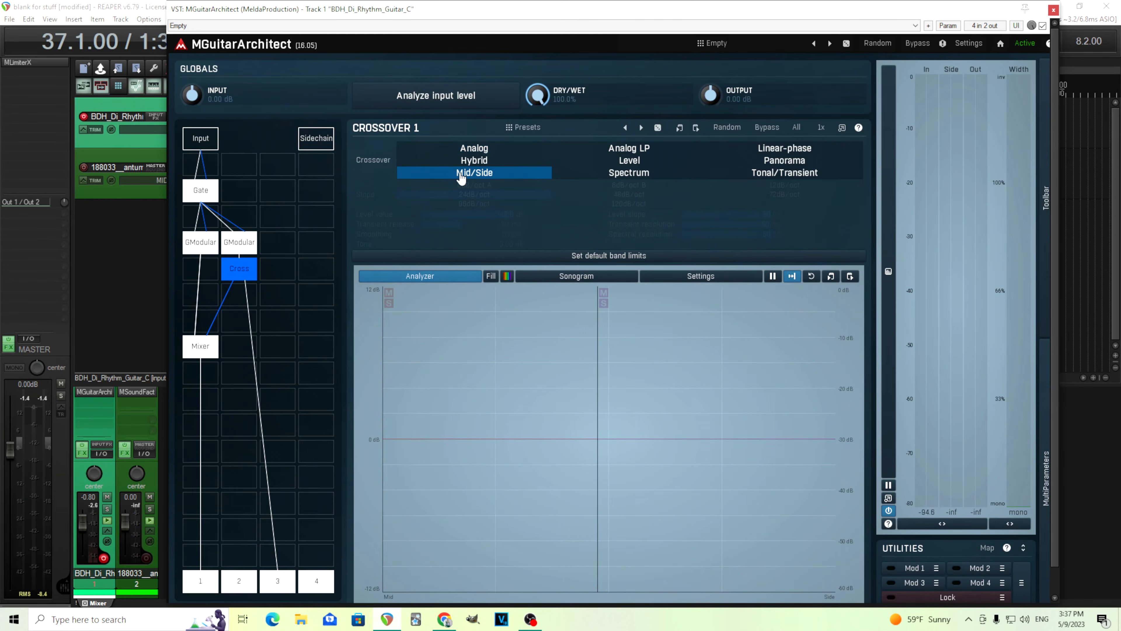
Step: With output 1 disabled, move the Crossover's band limit close to the Mid end and audition the side and mid bands solo
click(201, 590)
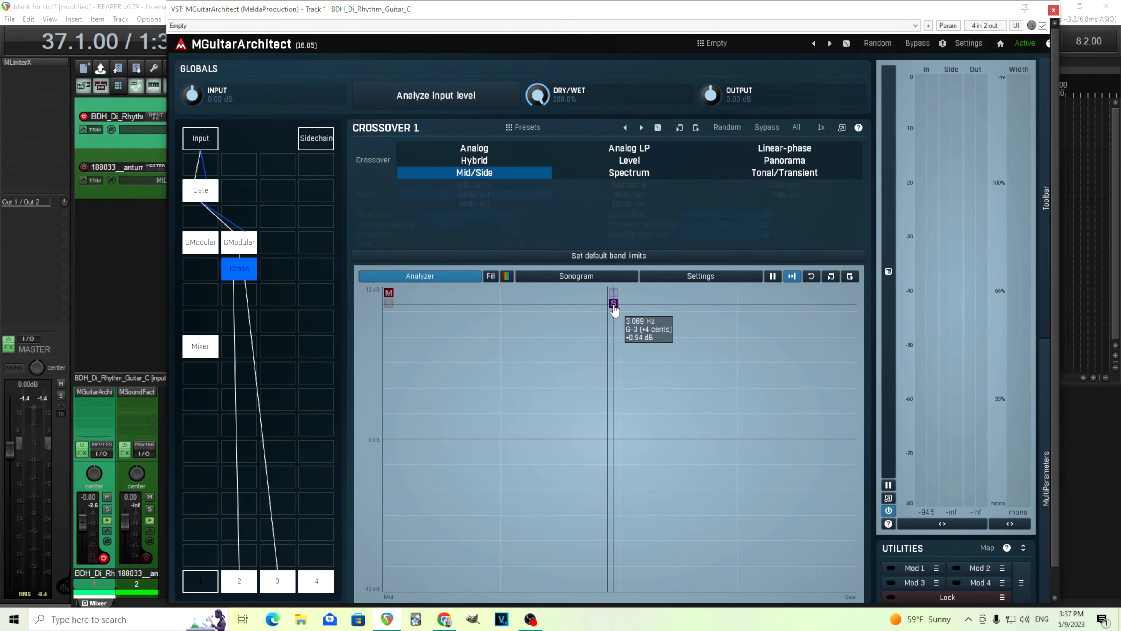
drag(612, 339, 401, 348)
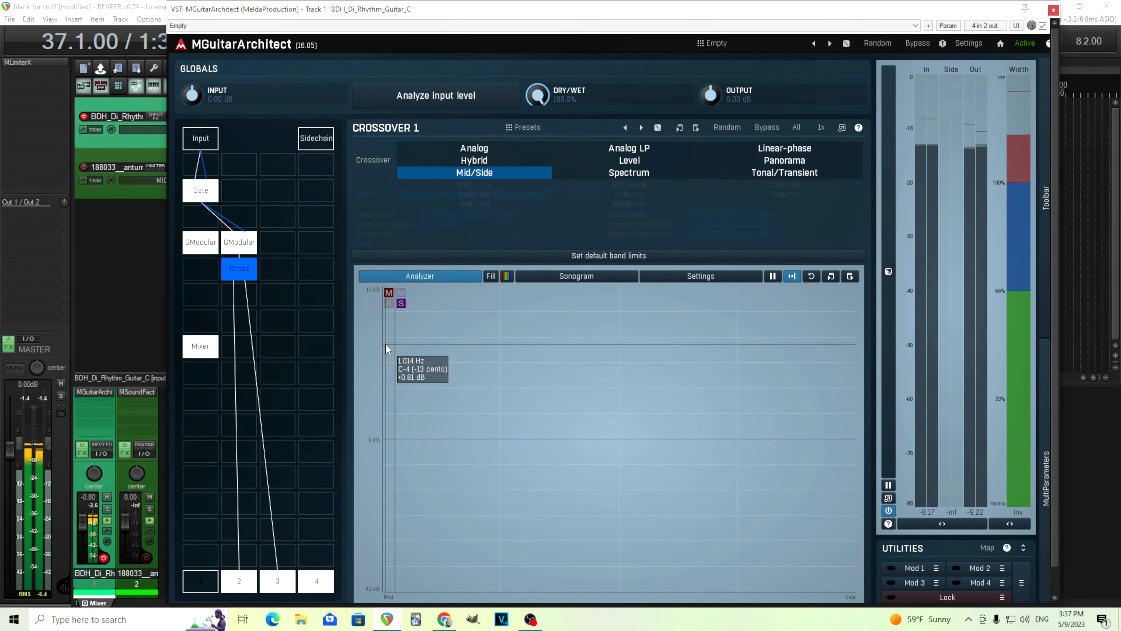
click(389, 304)
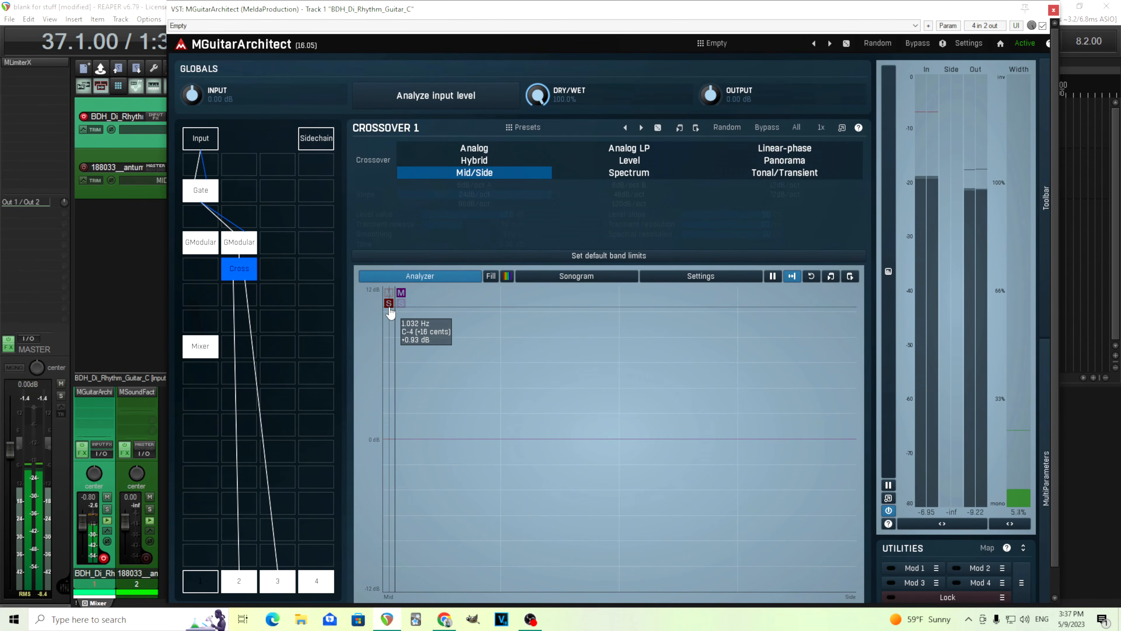
click(389, 307)
click(400, 305)
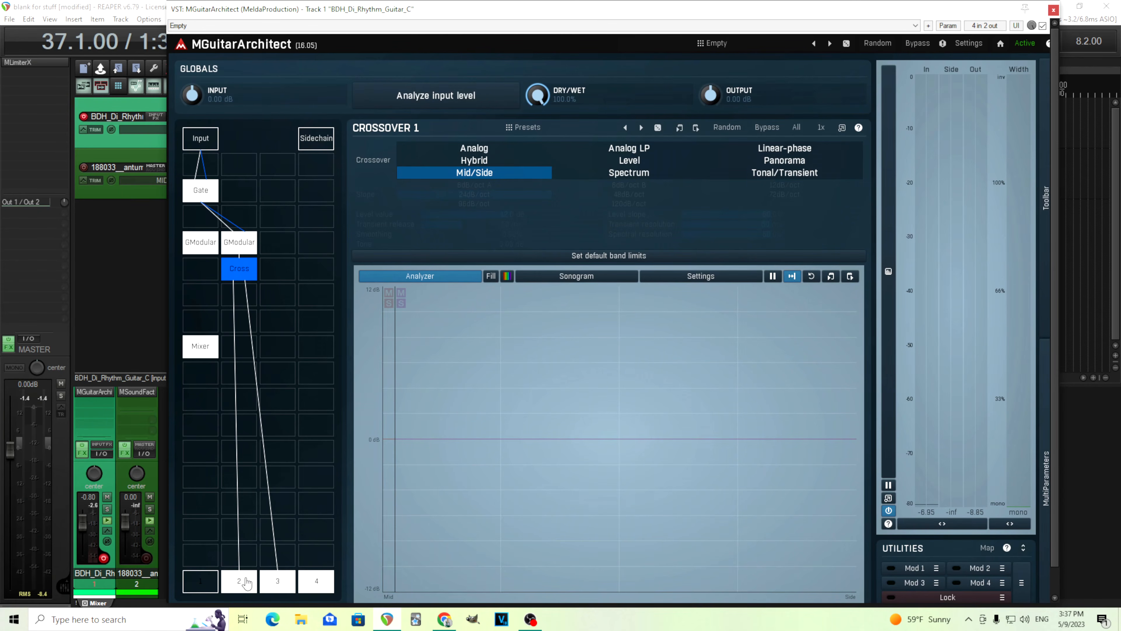
Step: Disable output 2, enable output 1, and make the Mixer take and steal input 3 instead of input 2
click(246, 581)
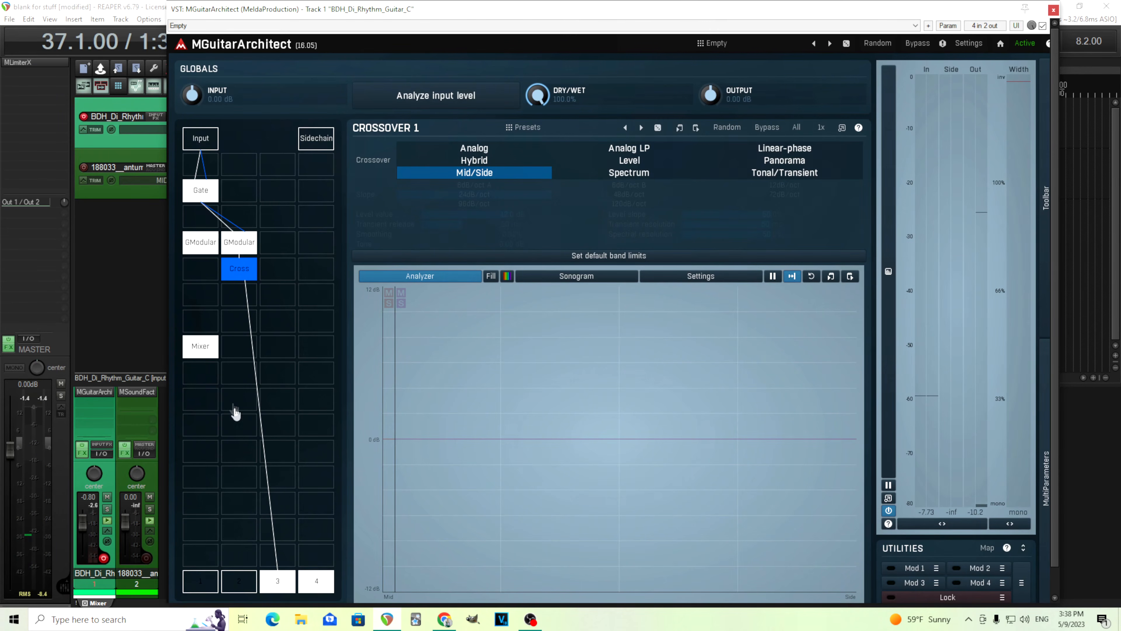
click(196, 589)
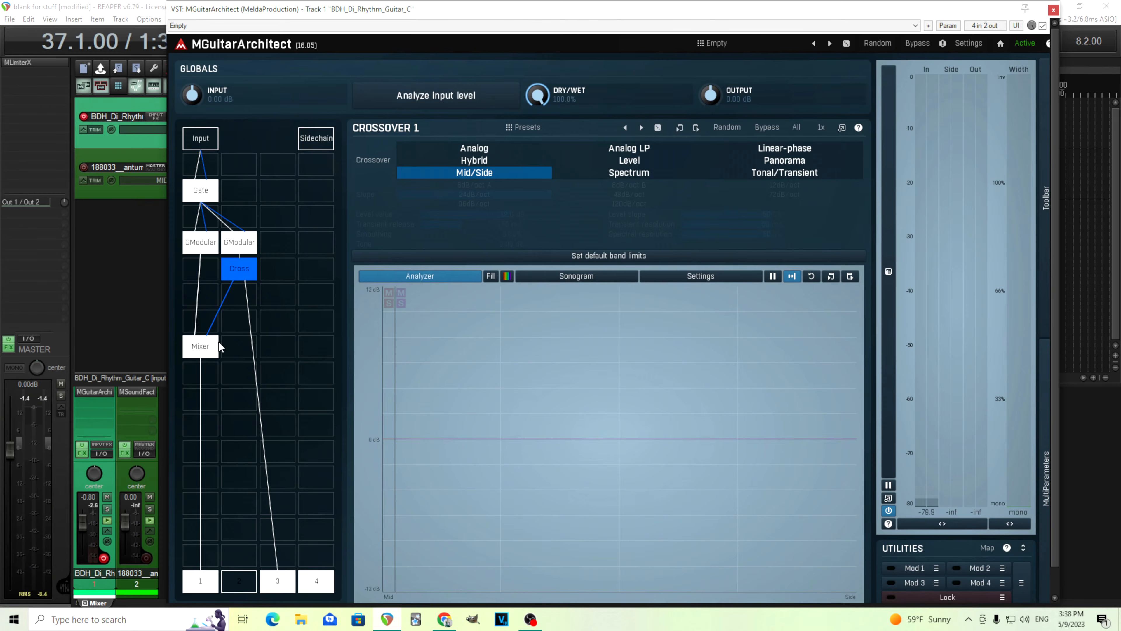
click(211, 347)
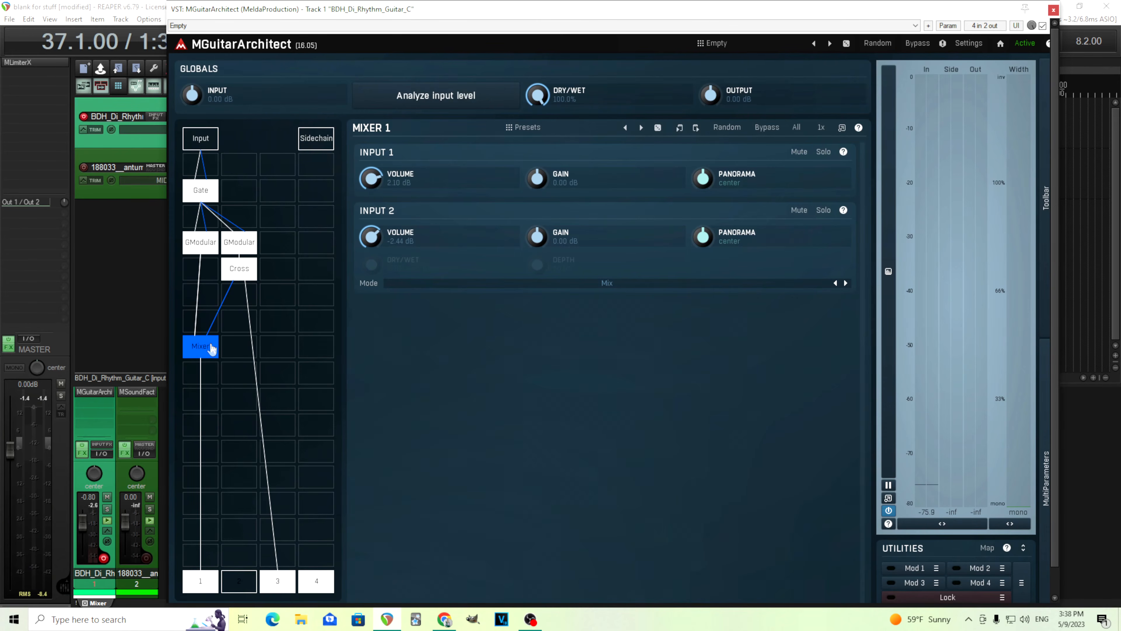
right_click(211, 344)
click(242, 404)
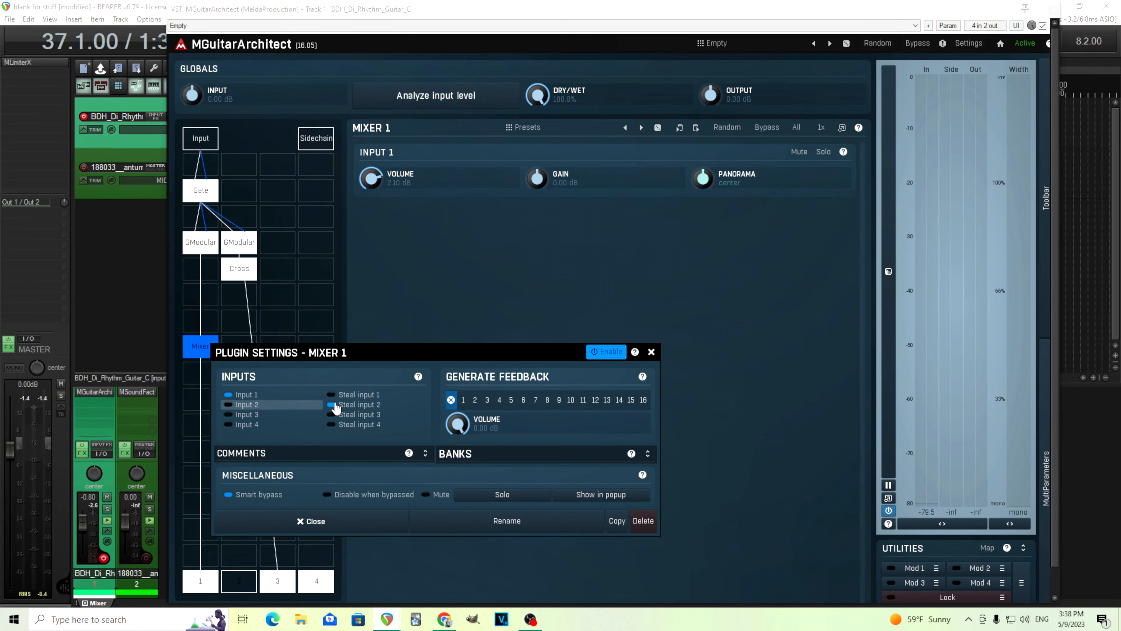
click(338, 414)
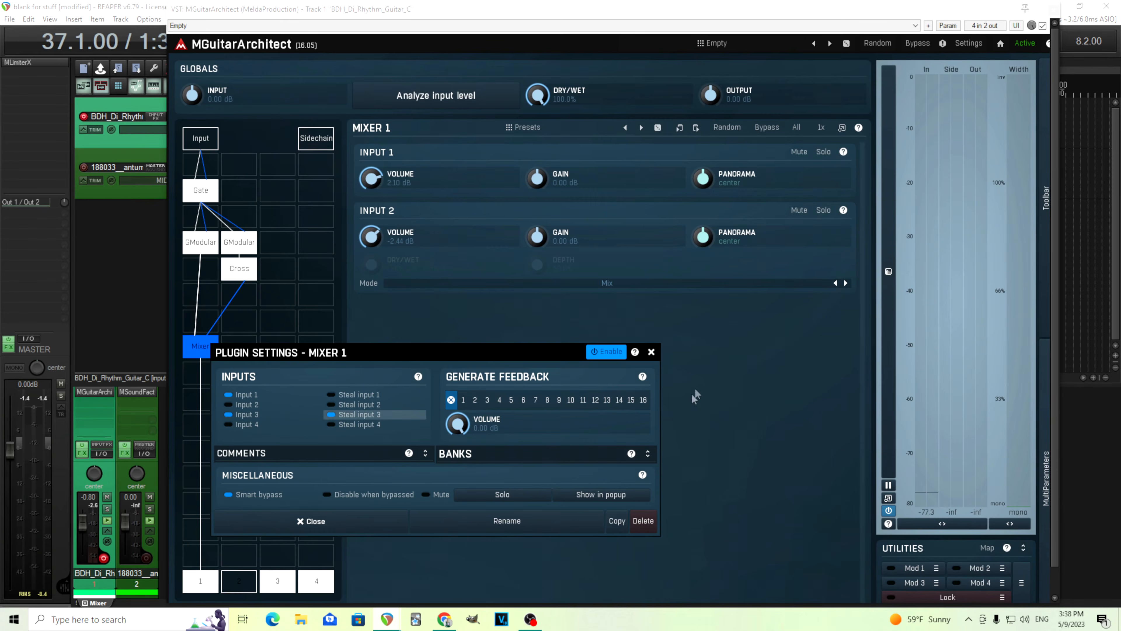
click(651, 352)
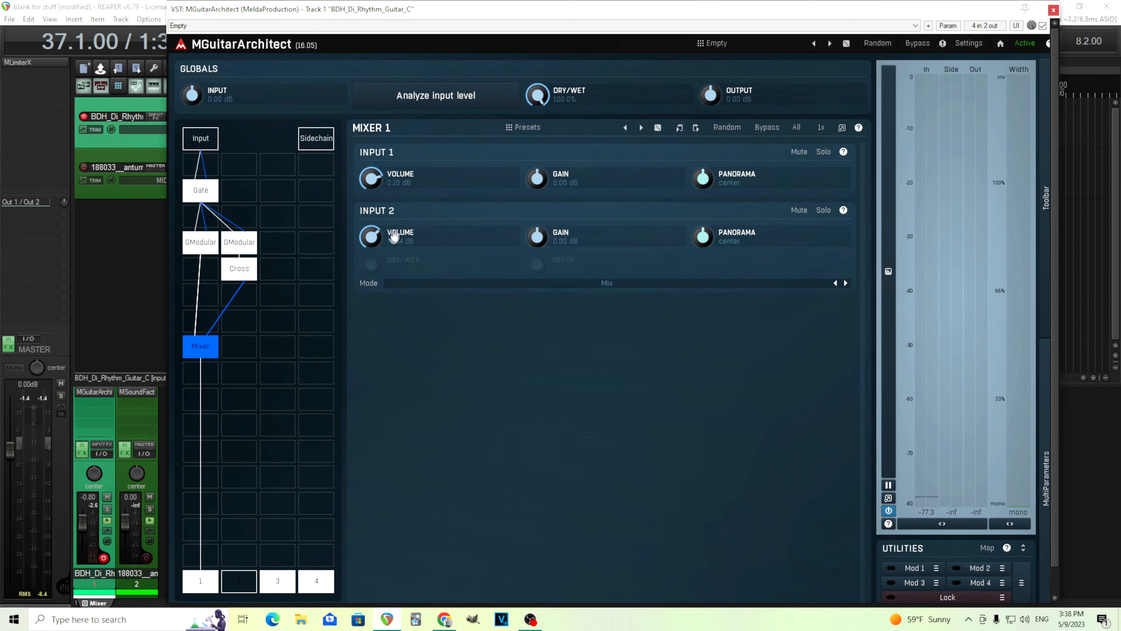
Step: Reset both Mixer input volumes to 0 dB and raise Input 1's volume by about 2 dB
double_click(371, 178)
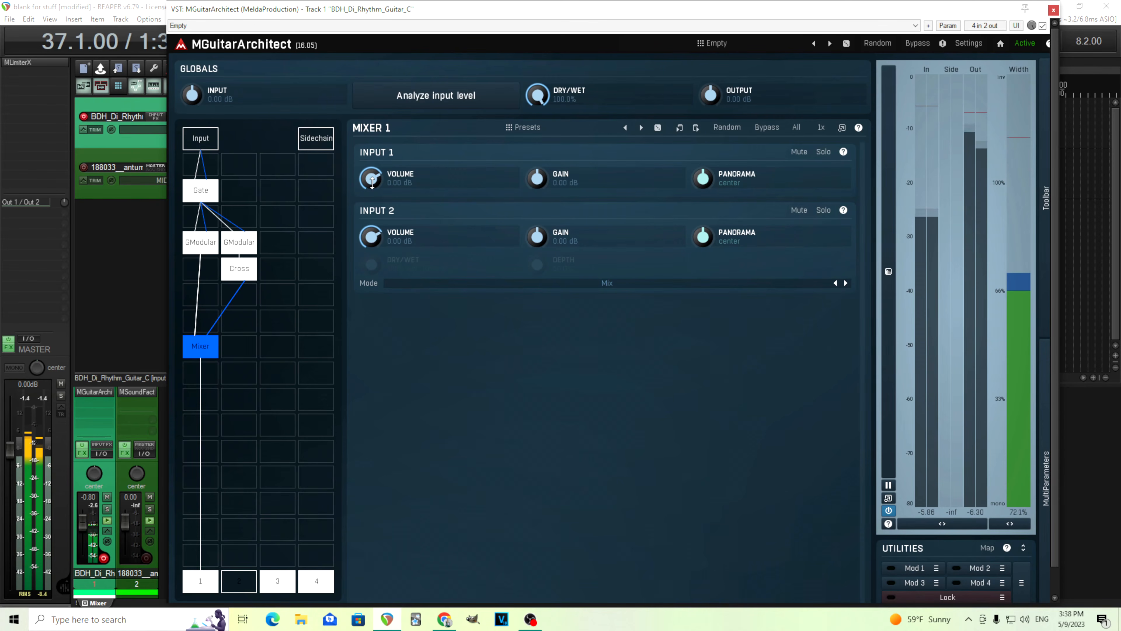
drag(372, 182, 372, 177)
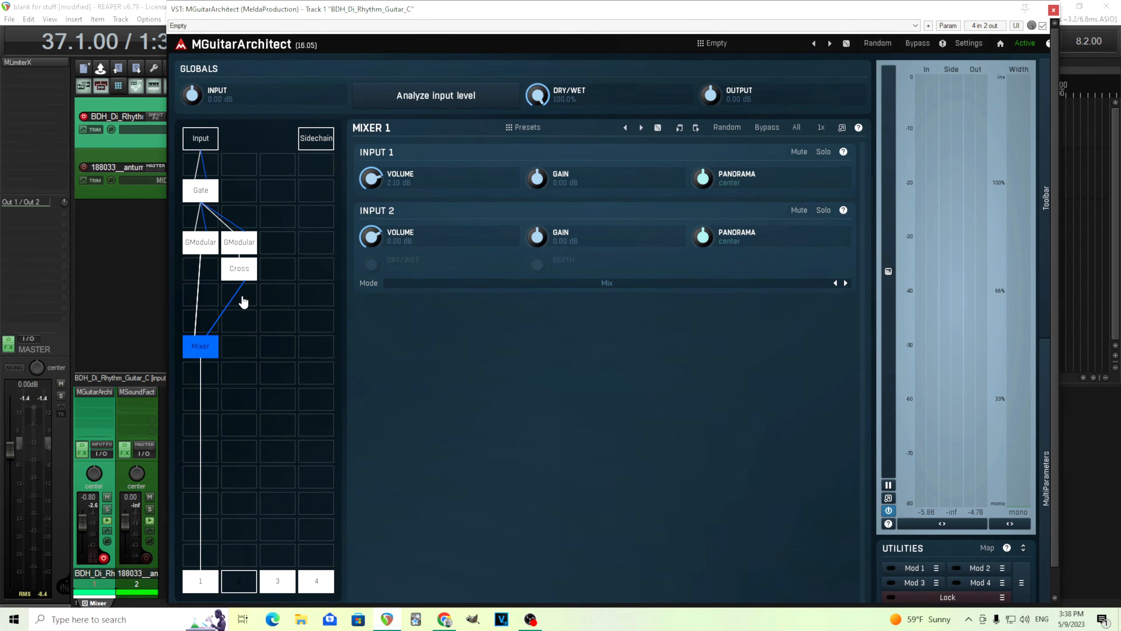
Step: Insert a DelayTap module below the Crossover and set its delay to 15 ms
click(243, 302)
click(608, 408)
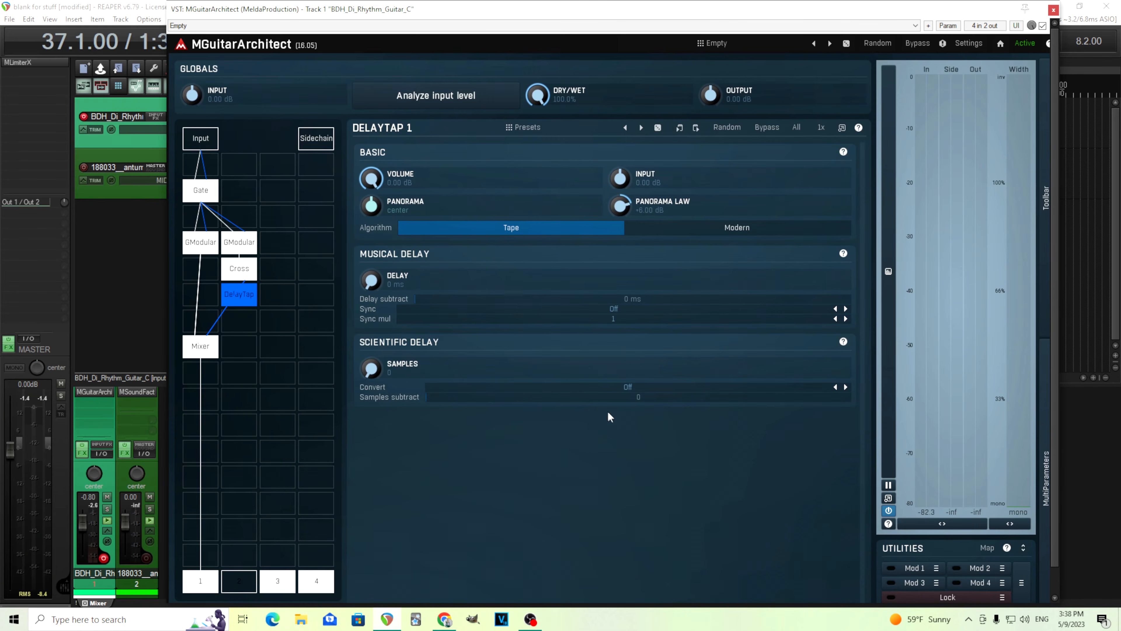
double_click(370, 283)
click(521, 383)
click(558, 366)
click(585, 547)
click(201, 242)
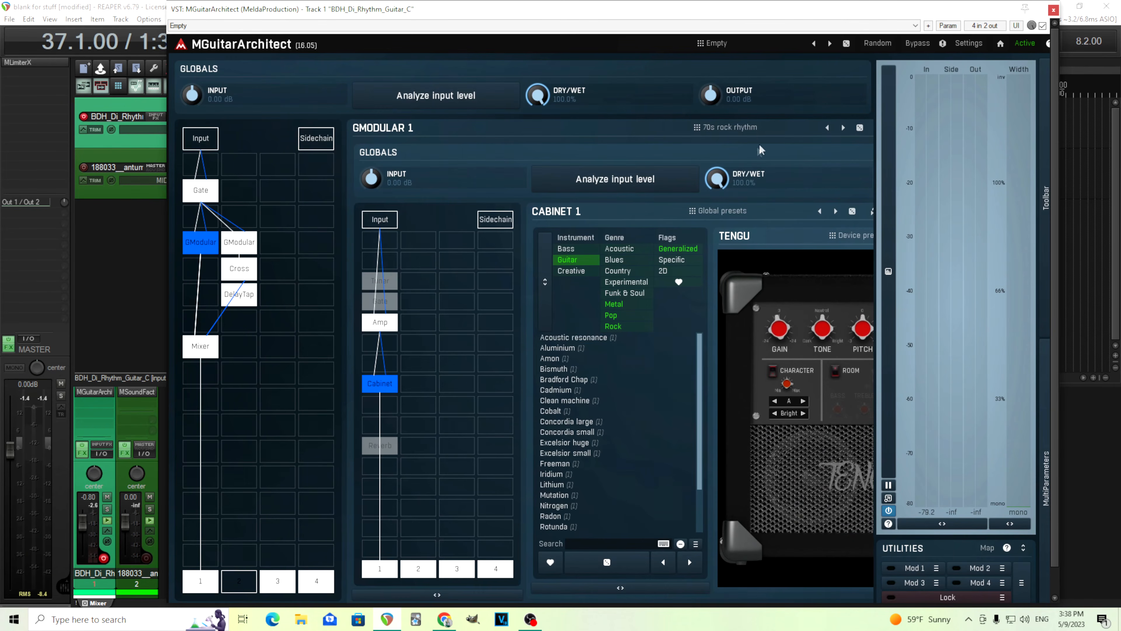
click(201, 348)
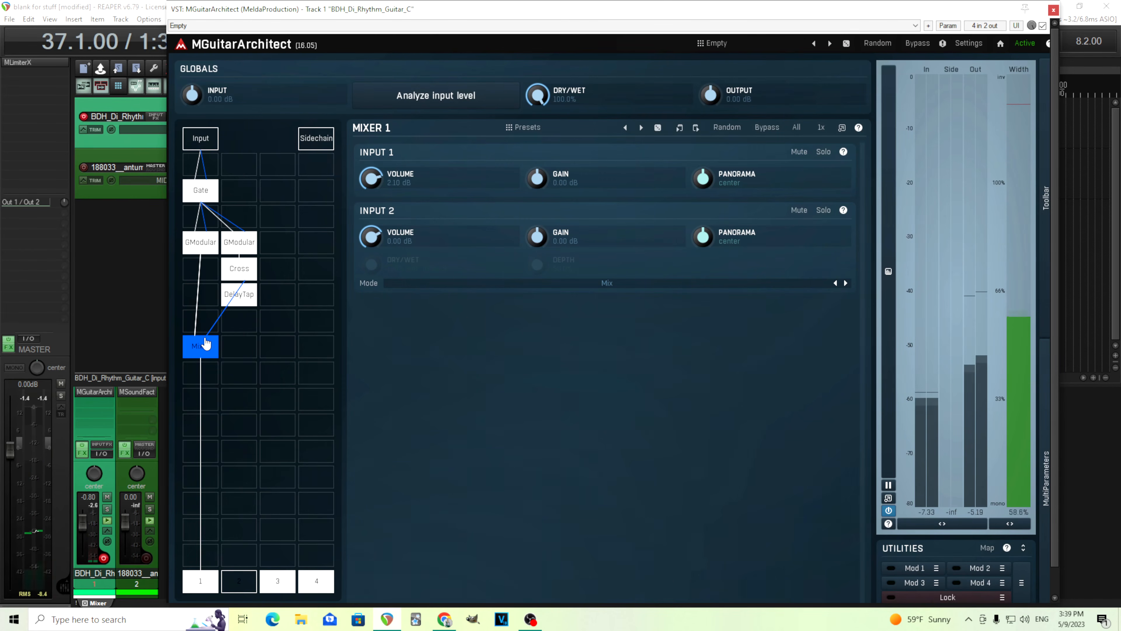
Step: Set the DelayTap's input to 3 and move the module one row down into the third column
click(241, 304)
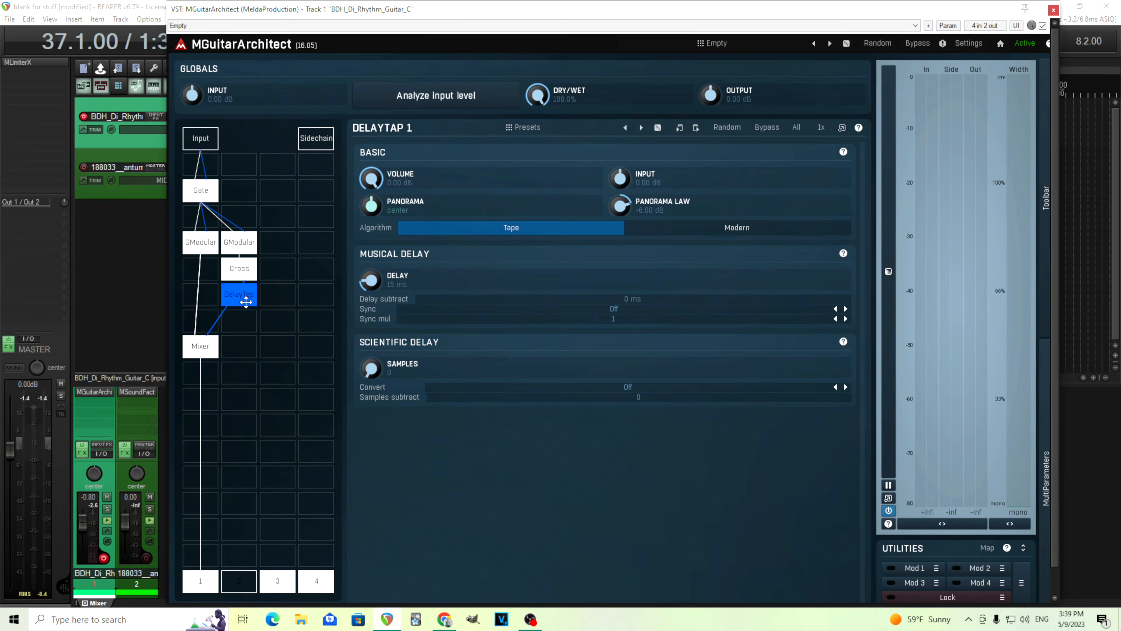
right_click(246, 303)
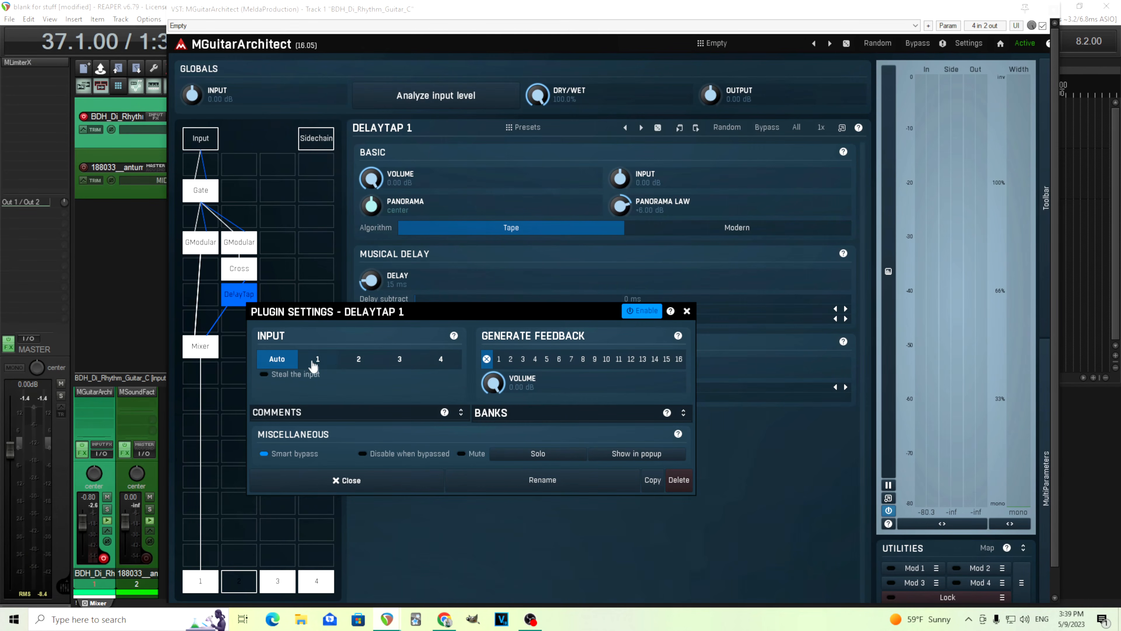
click(356, 366)
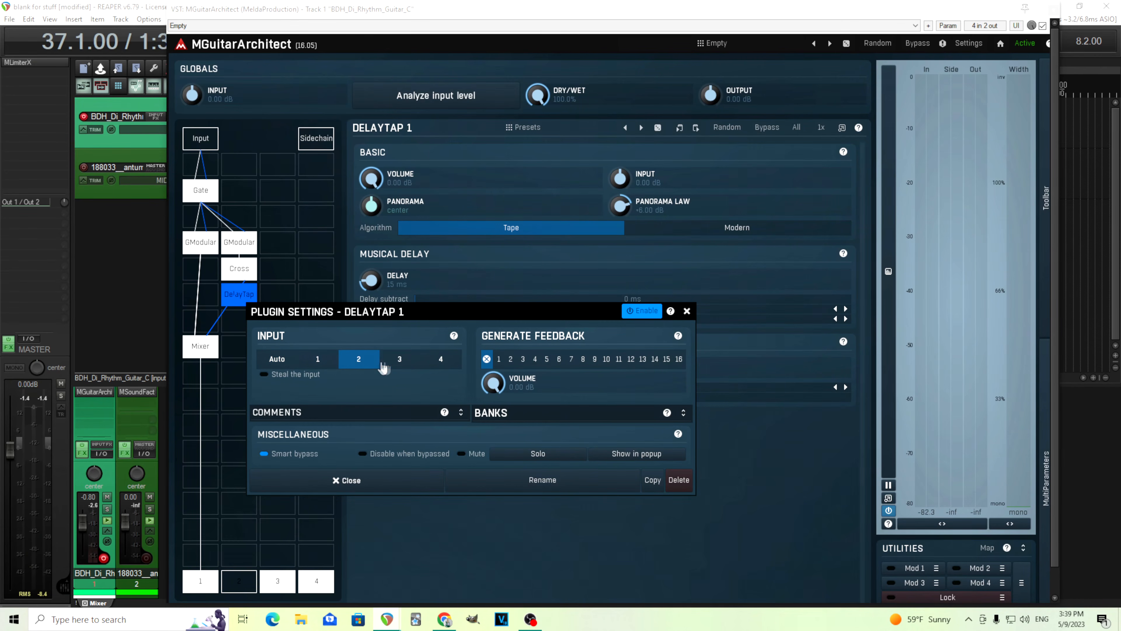
click(393, 366)
drag(339, 315, 343, 379)
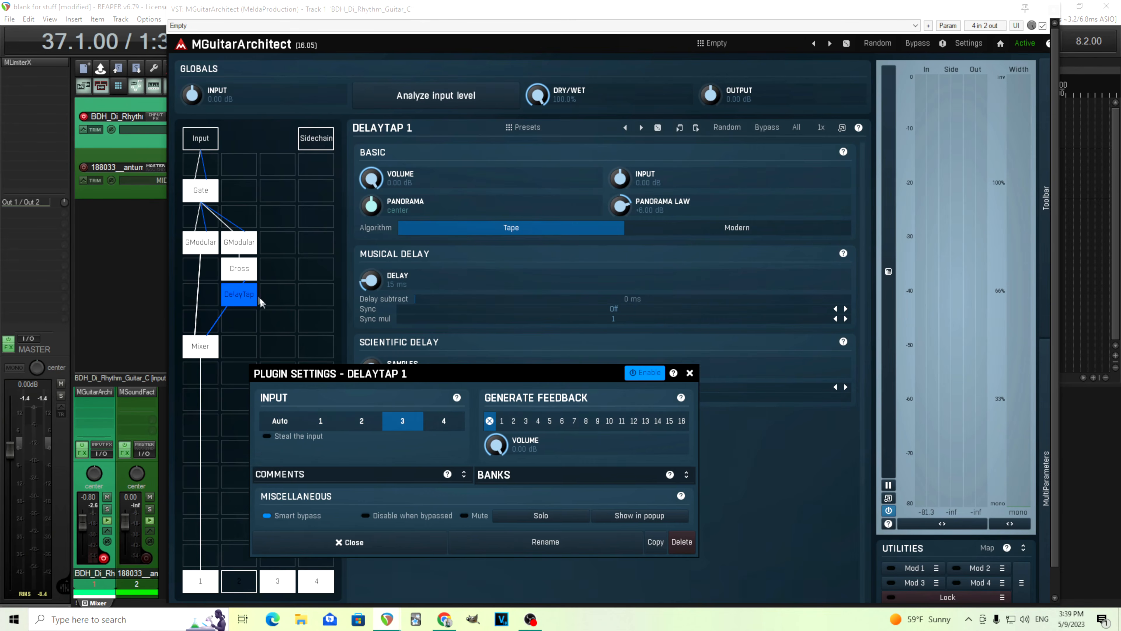
click(246, 296)
drag(248, 303, 284, 324)
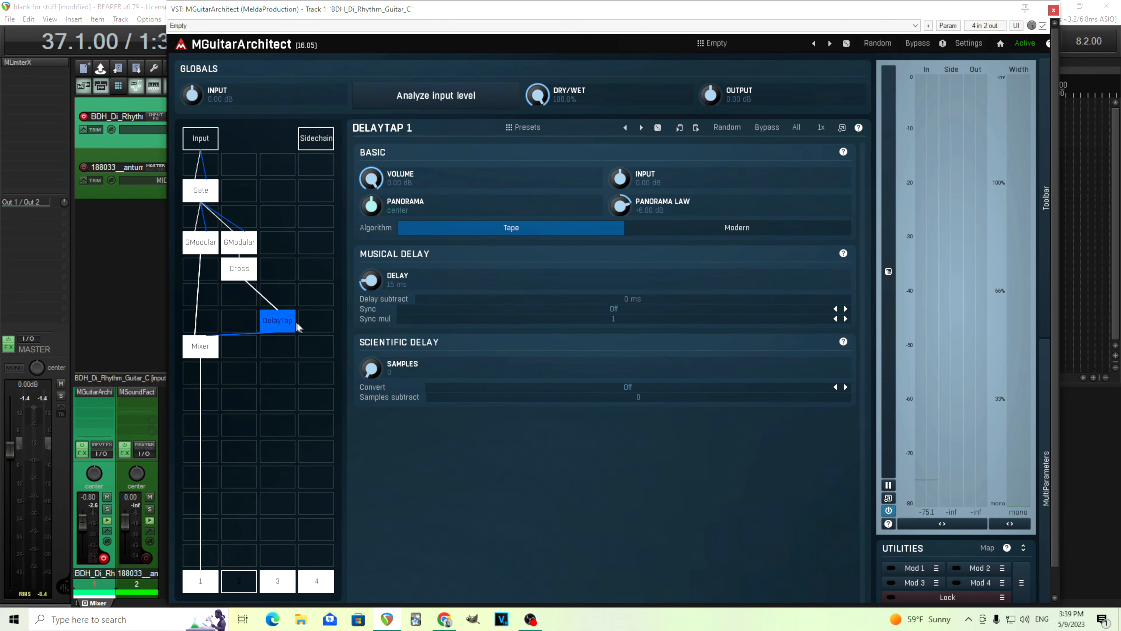
right_click(285, 322)
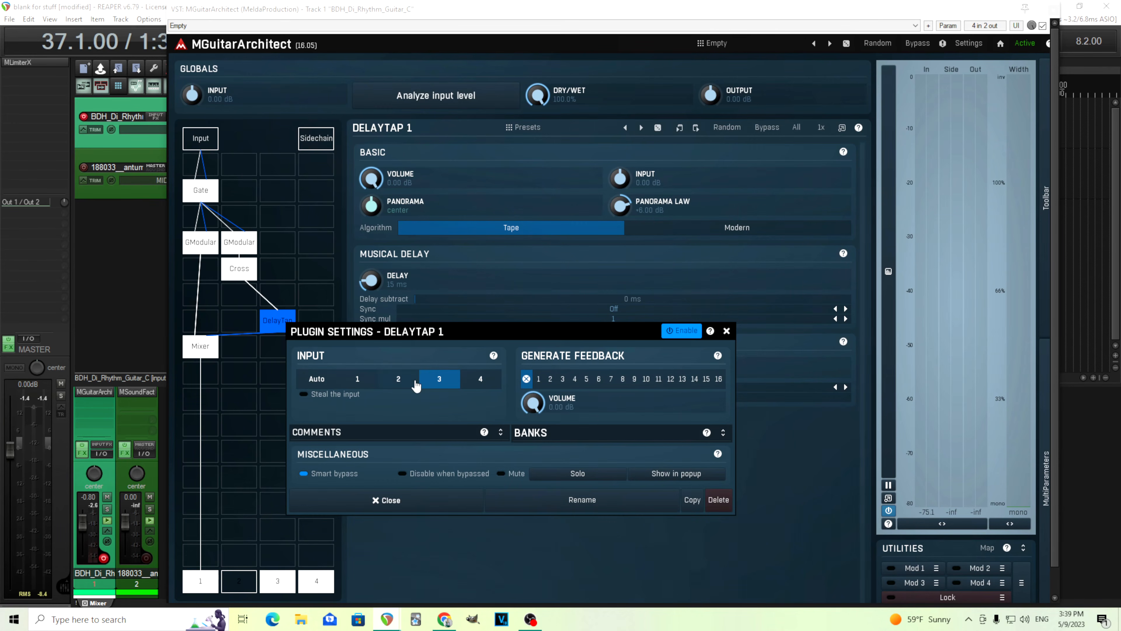
click(726, 331)
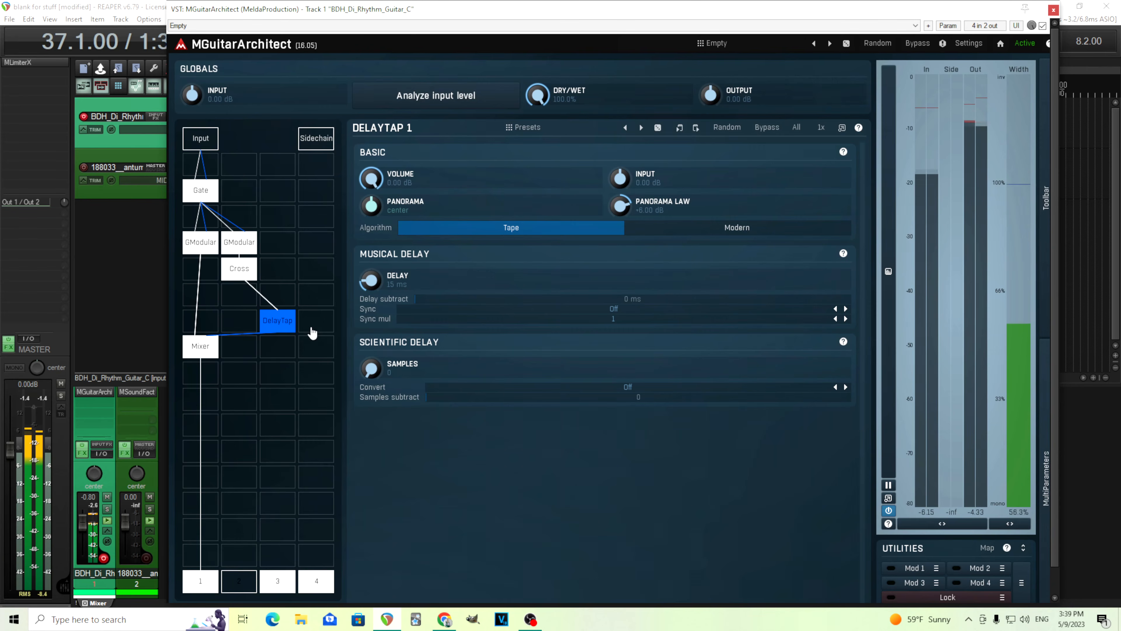
Step: Compare the sound with the DelayTap bypassed and active, and try a delay of 10 ms
click(767, 129)
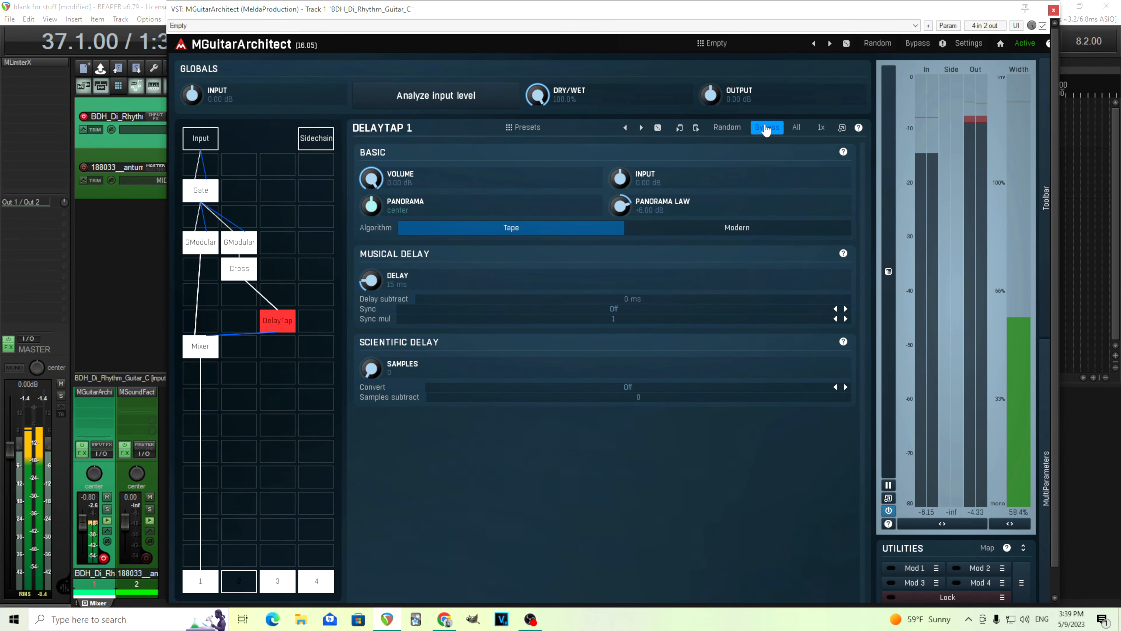
click(766, 128)
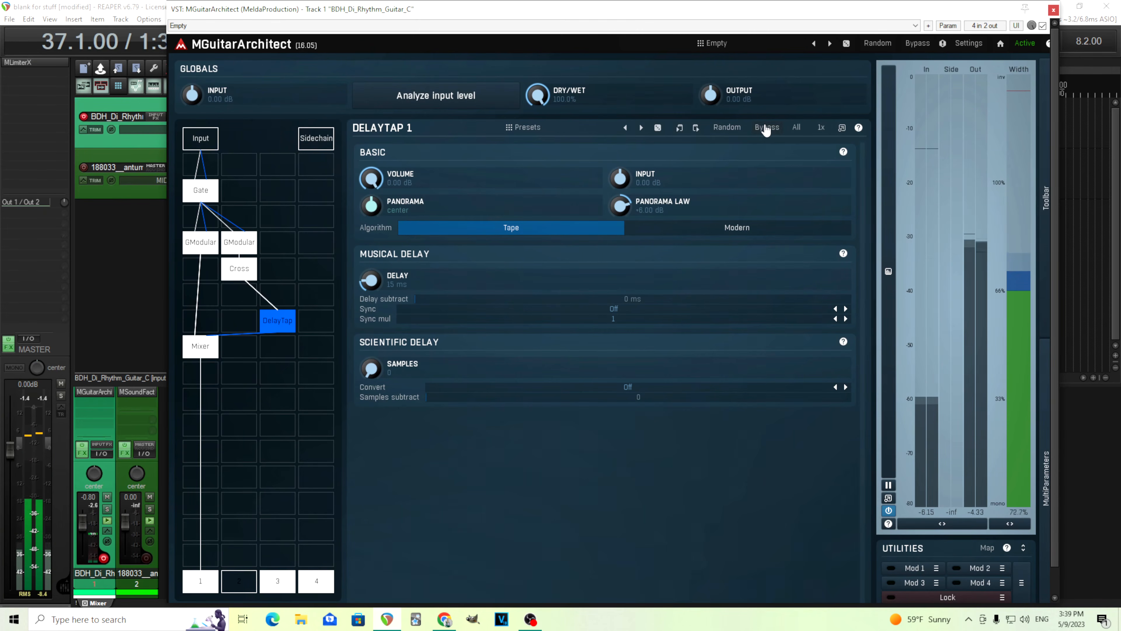
double_click(368, 278)
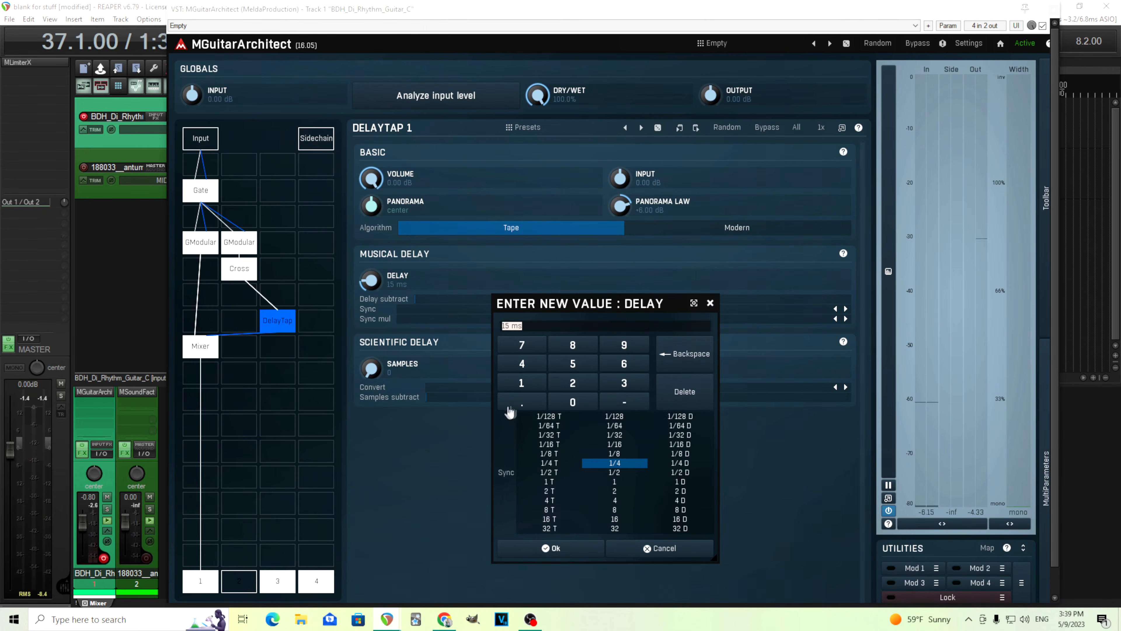
text(10)
click(559, 548)
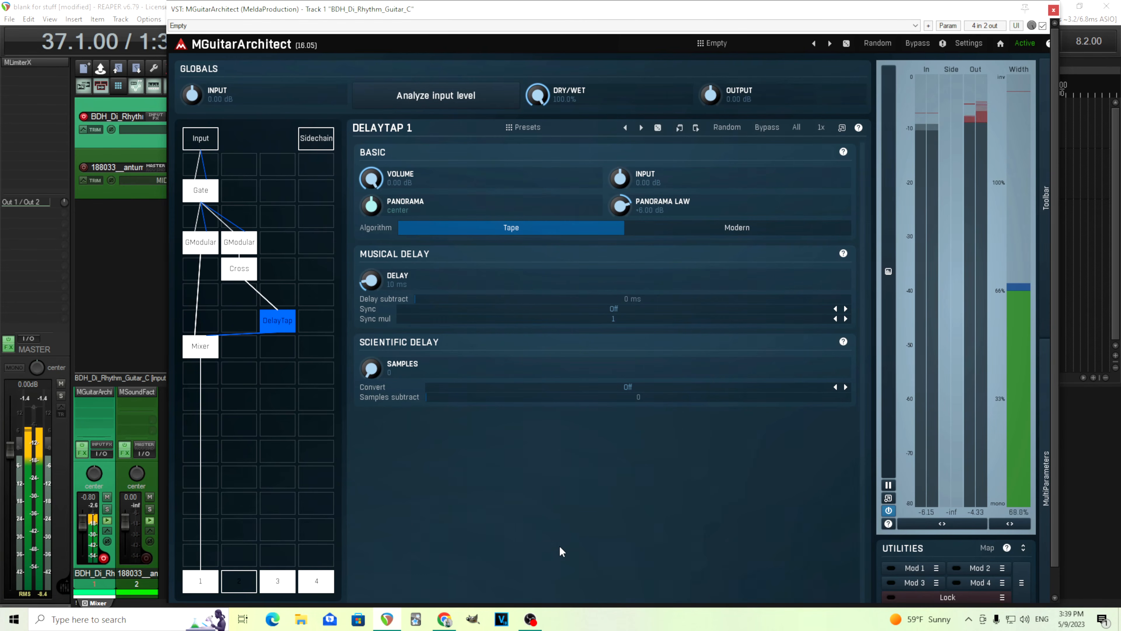
Step: Audition shorter and longer DelayTap delays and settle on about 1.3 ms
drag(374, 287, 374, 304)
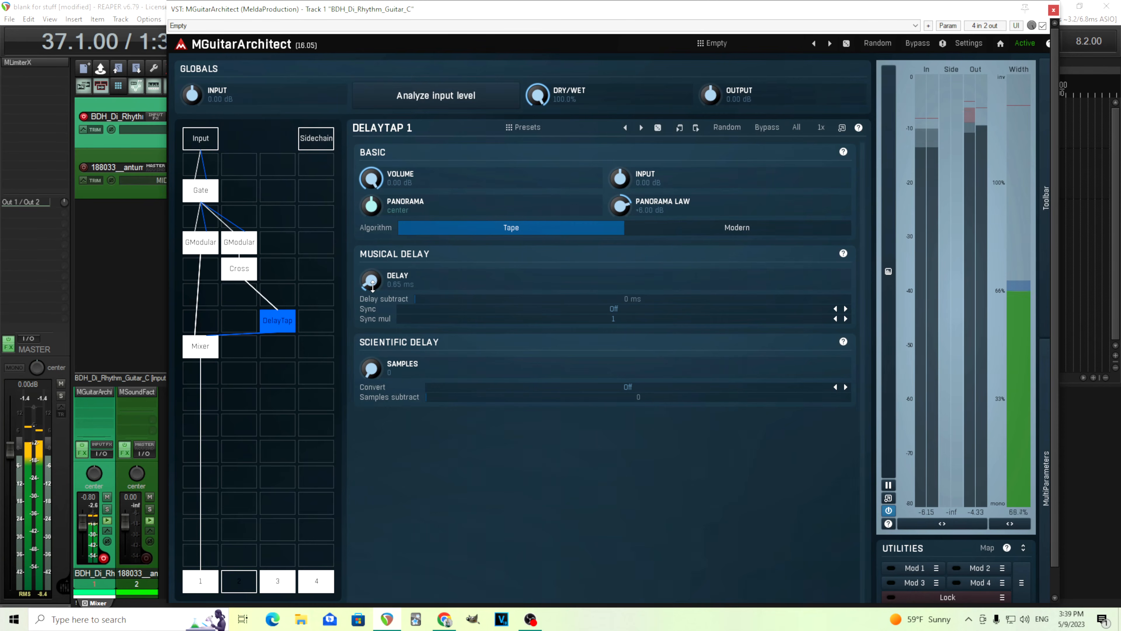
drag(372, 287, 373, 260)
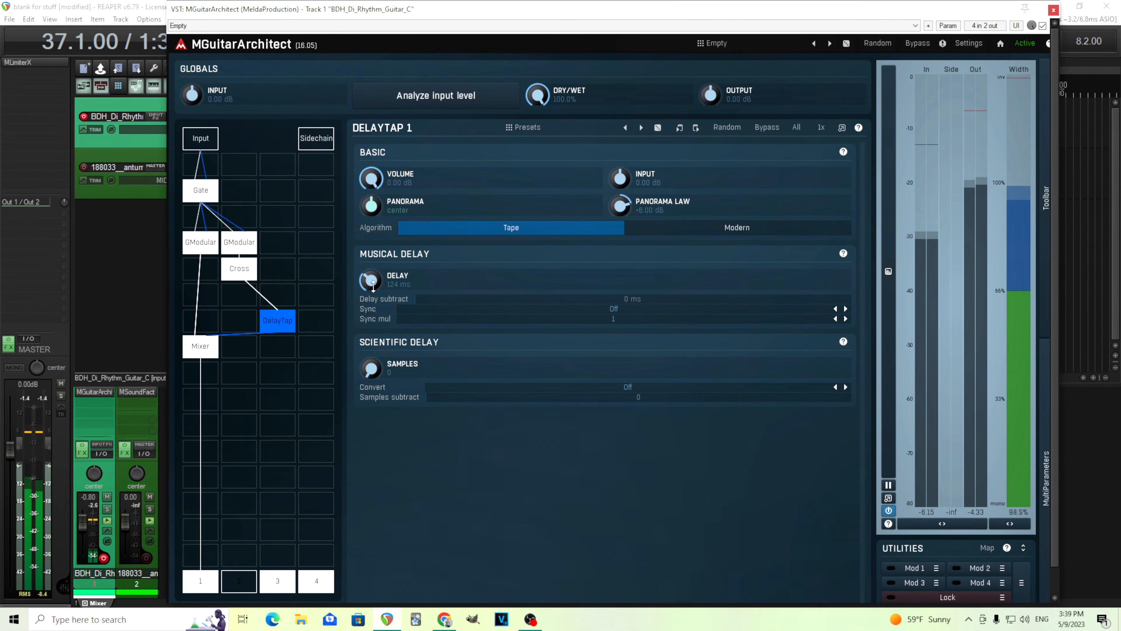
drag(374, 286, 374, 298)
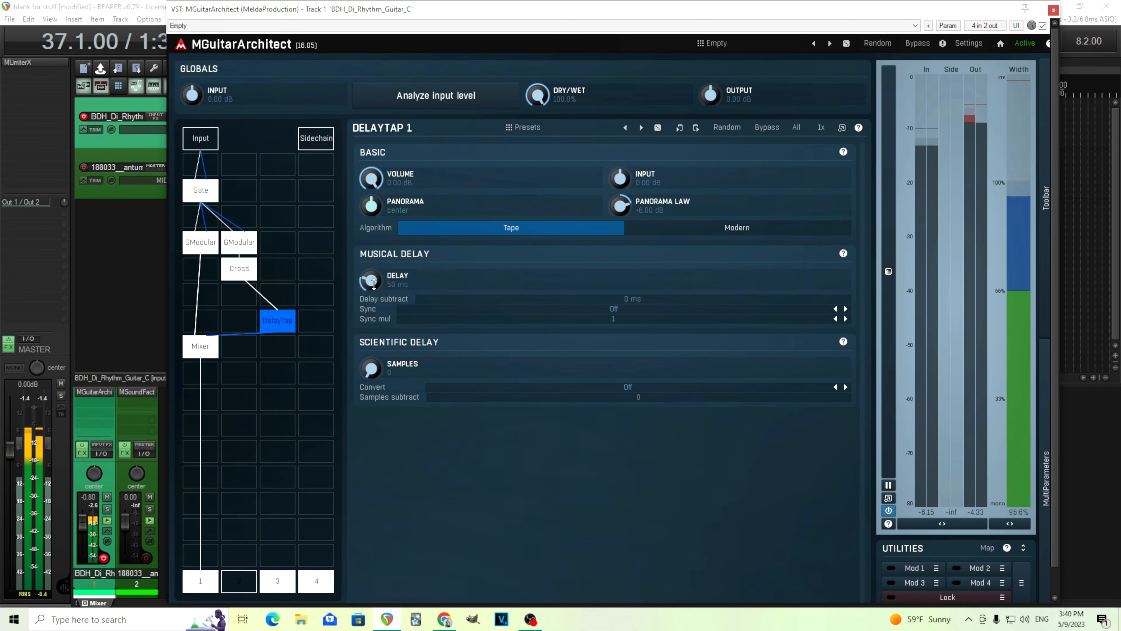
drag(374, 284, 374, 290)
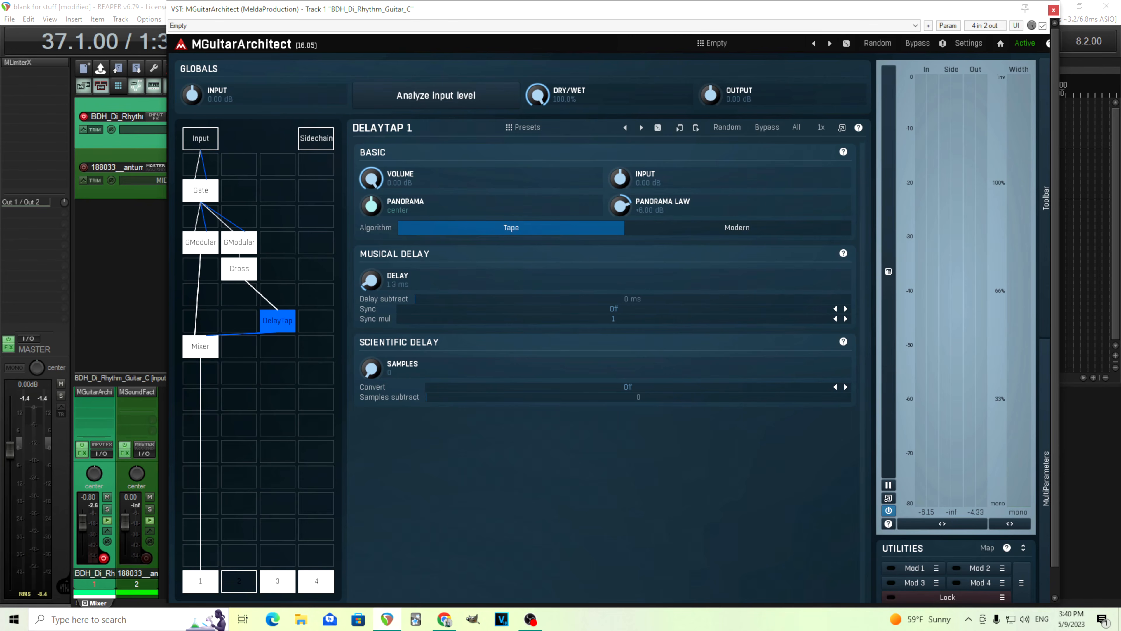
Step: Set the DelayTap's delay to 12 ms and try the module in the second column before returning it to the third
drag(372, 284, 372, 286)
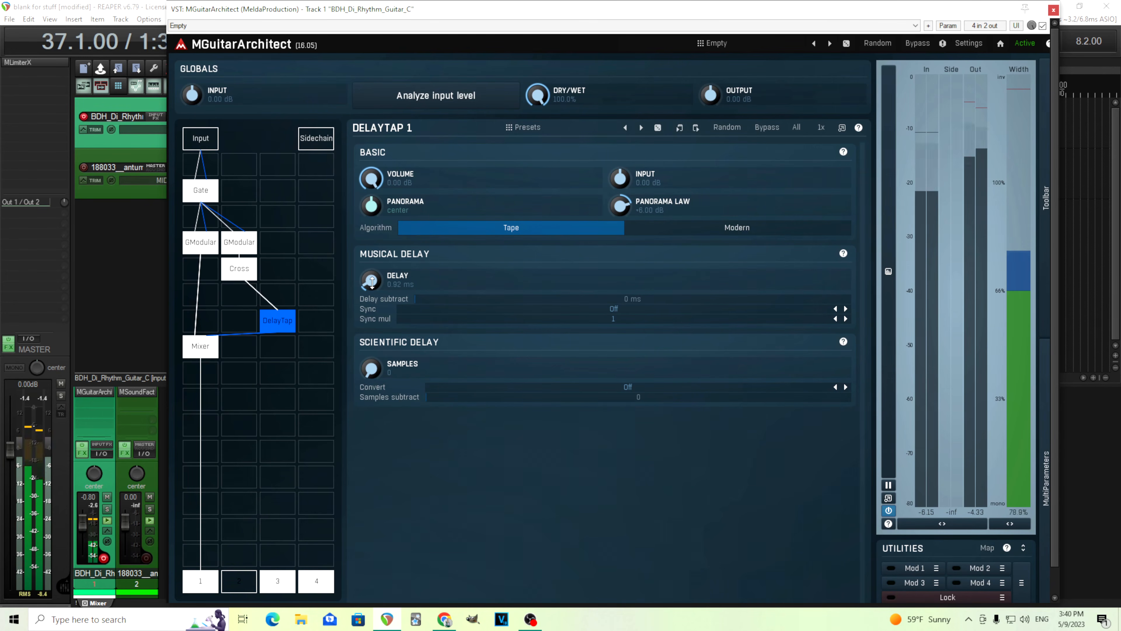
drag(372, 282, 372, 260)
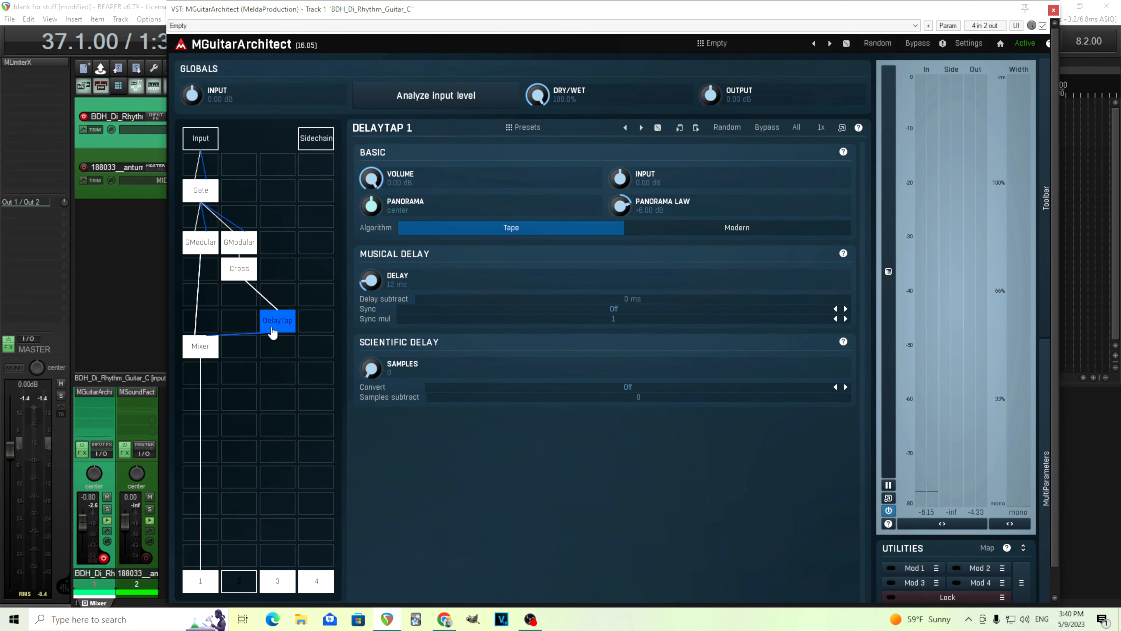
drag(270, 328, 234, 325)
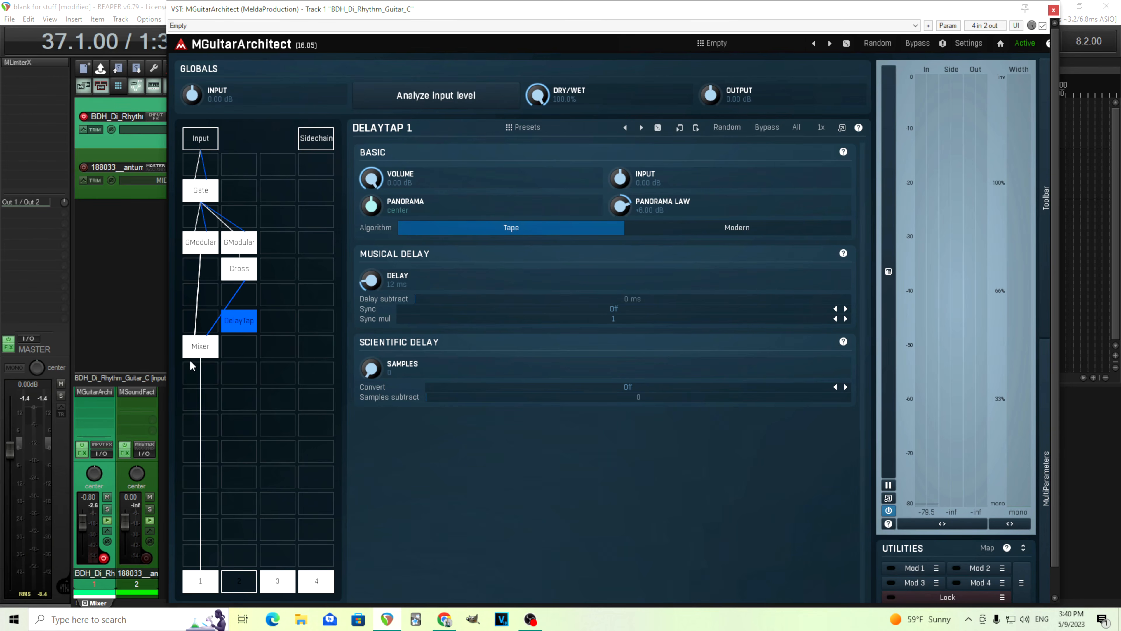
drag(263, 325, 278, 332)
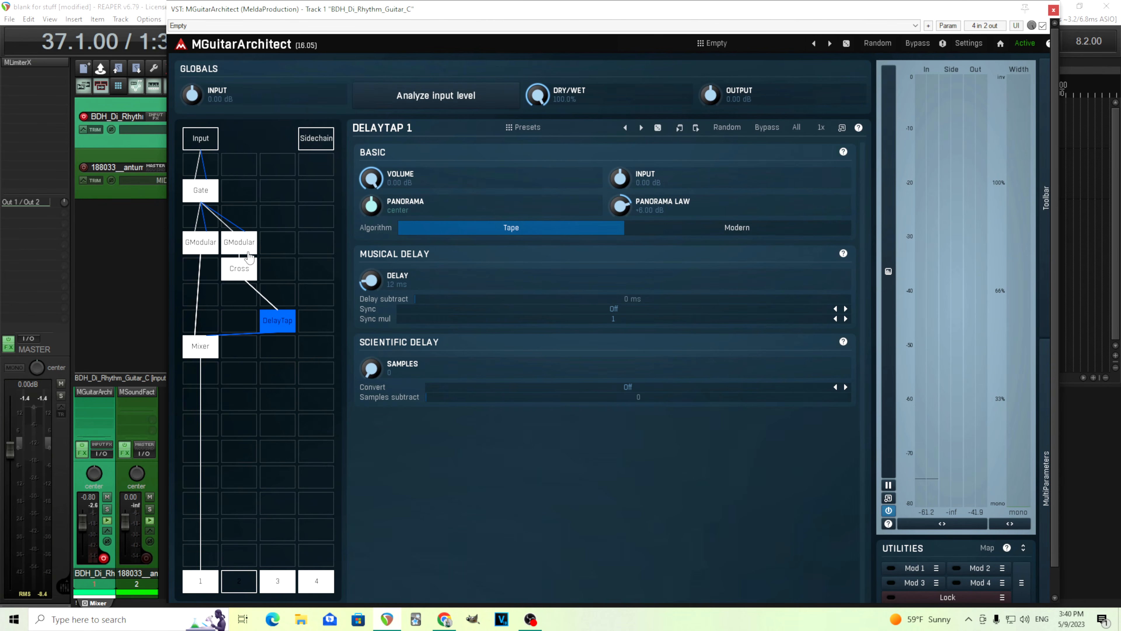
Step: Review the settings of the Crossover and DelayTap modules and the list of available plugins
click(239, 269)
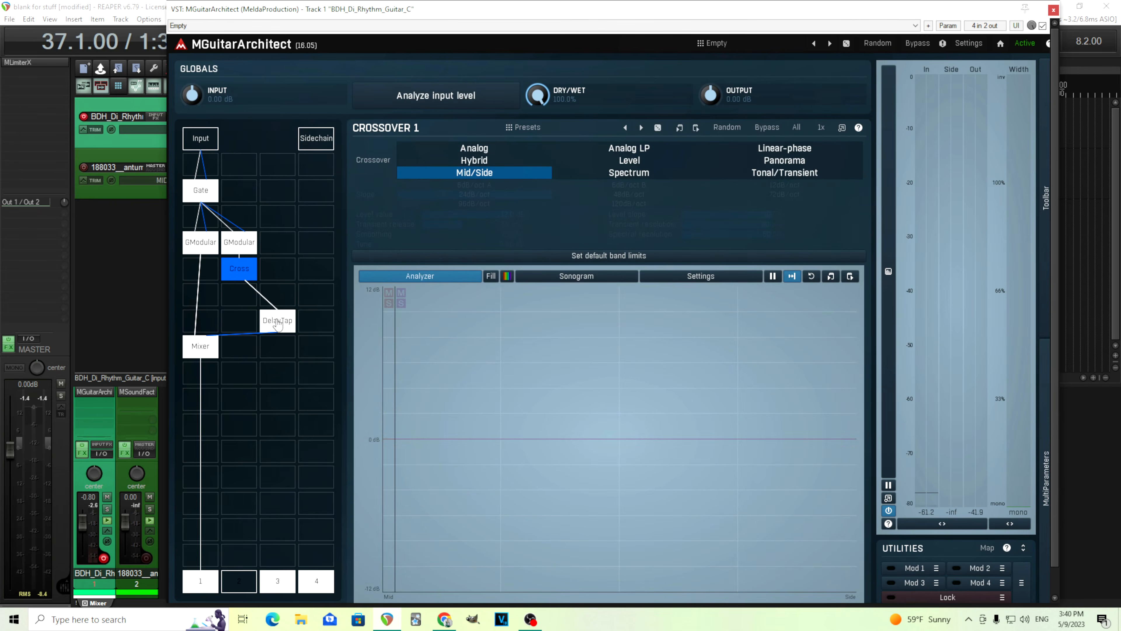
click(279, 332)
click(239, 271)
click(278, 332)
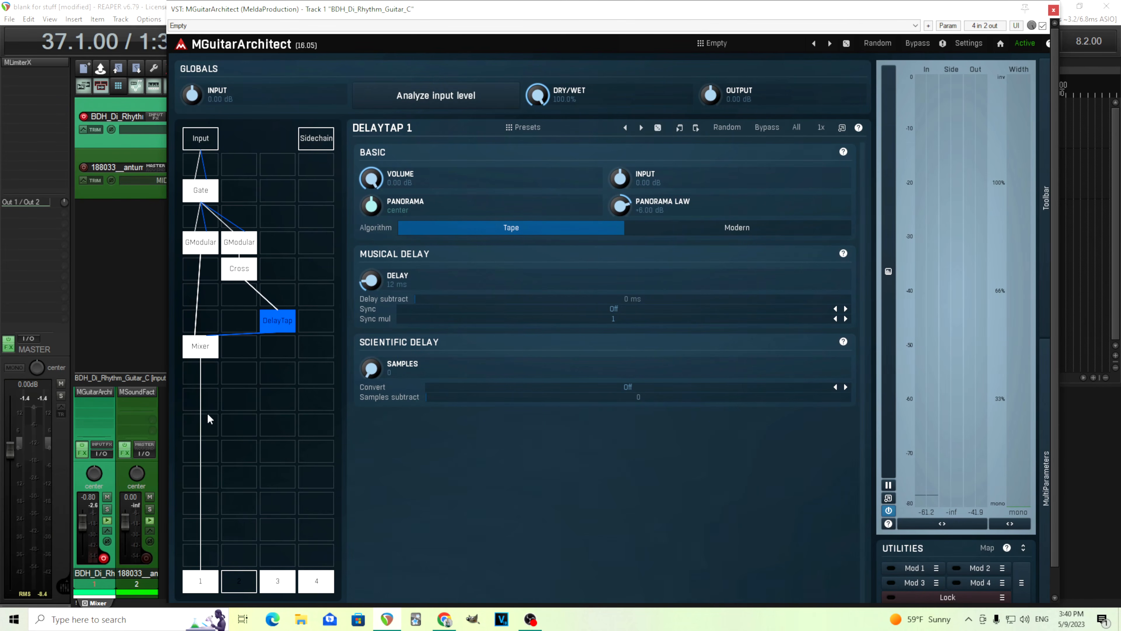
click(205, 421)
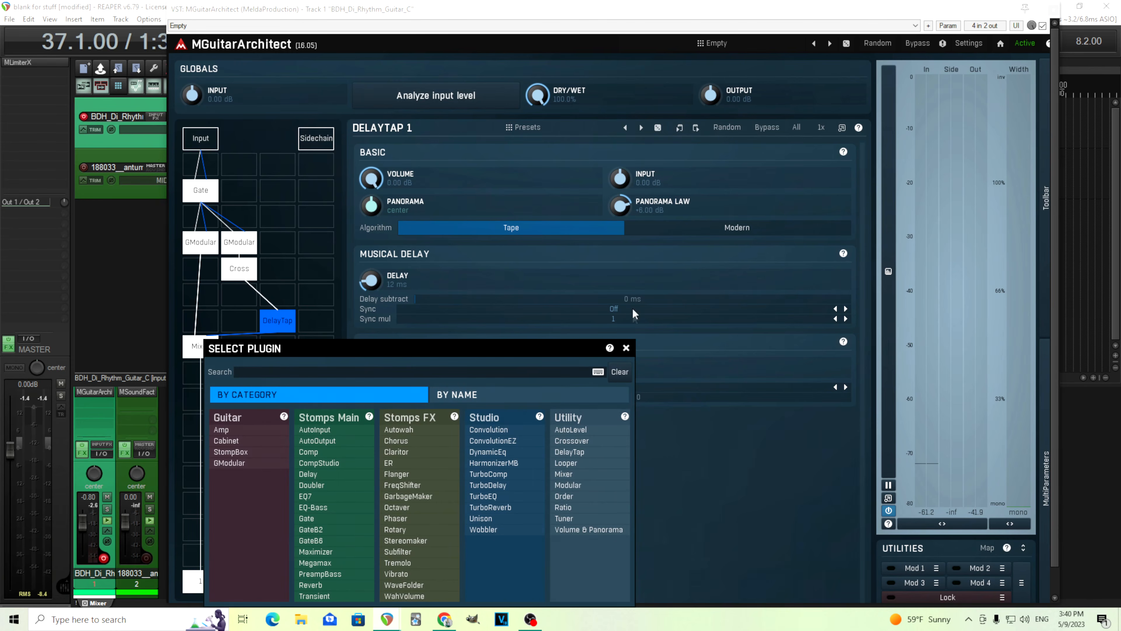
click(626, 348)
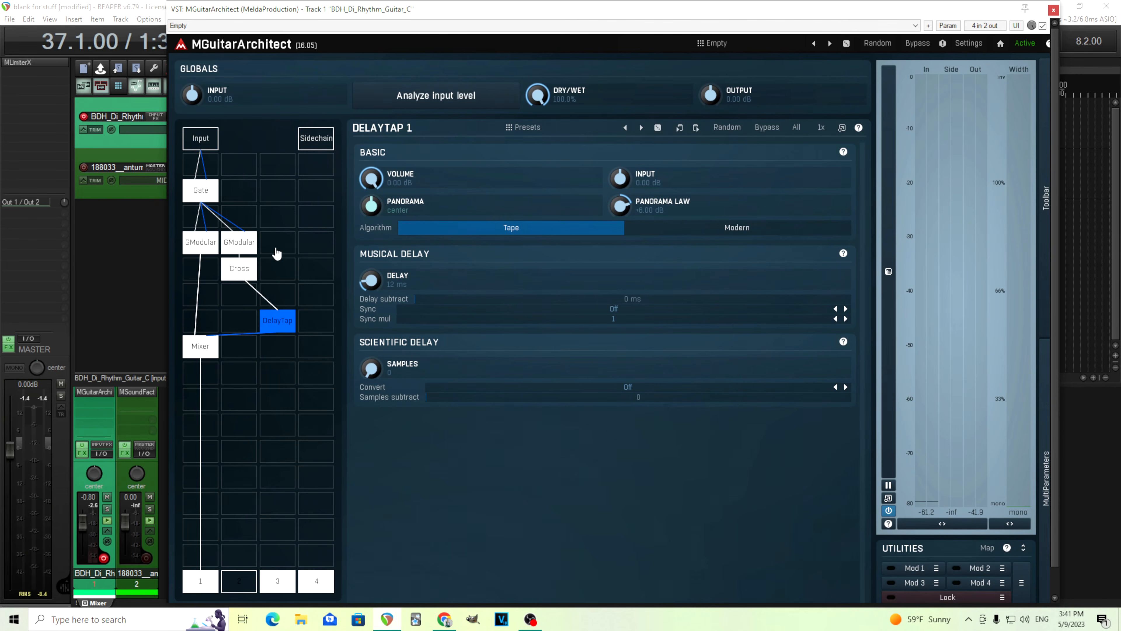
Step: Insert a third GModular in the fourth column, level with the other two, and set its input to 1
click(308, 250)
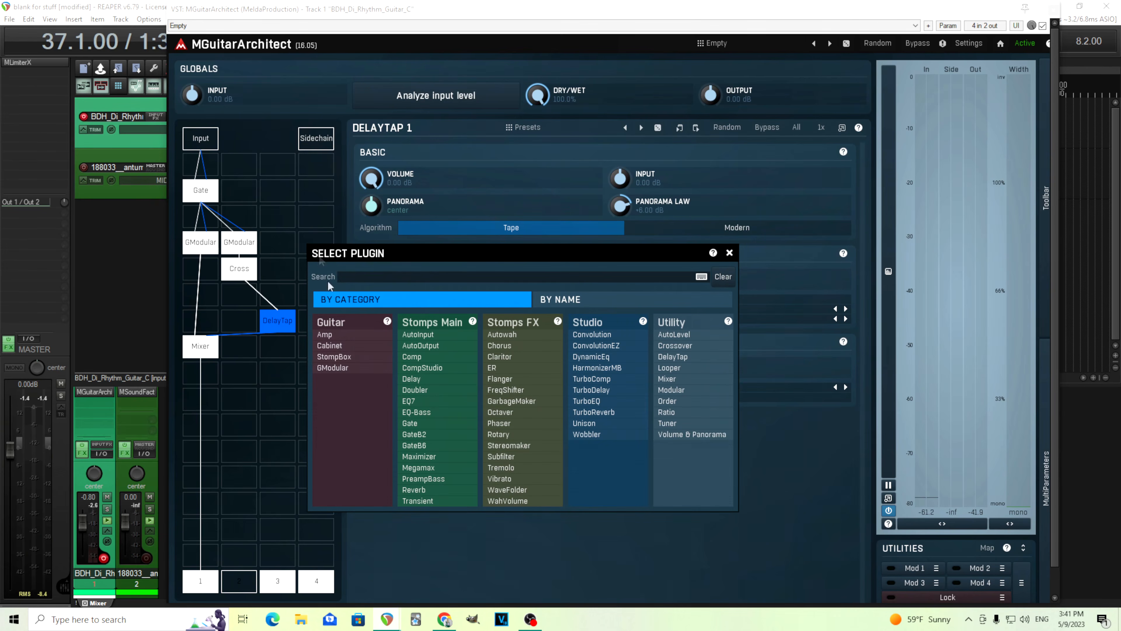
click(356, 366)
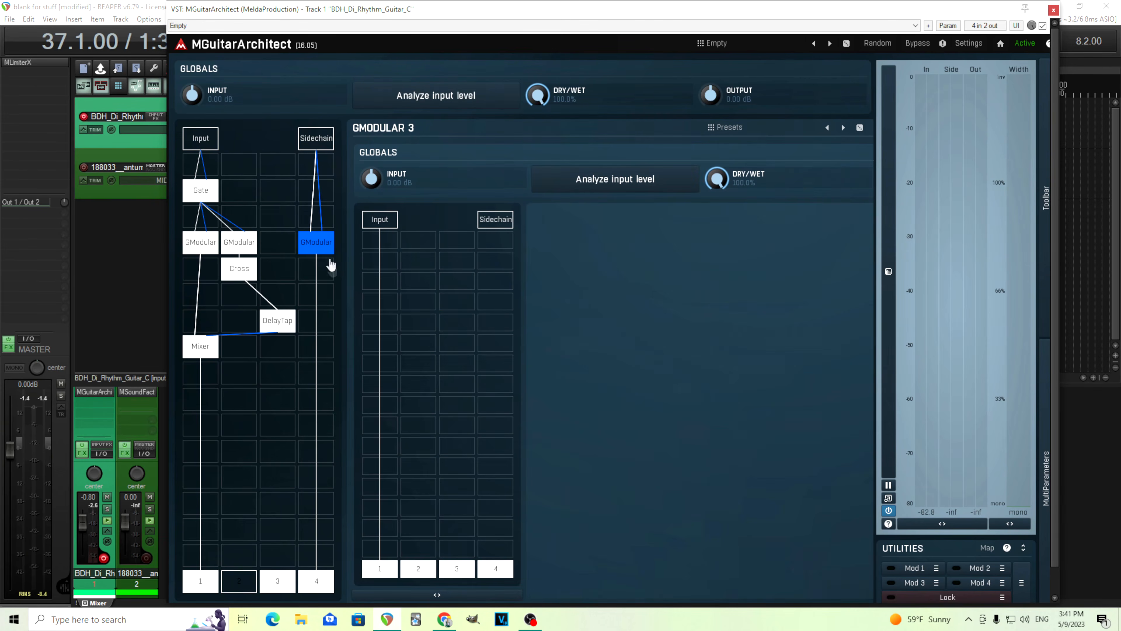
right_click(325, 250)
click(396, 305)
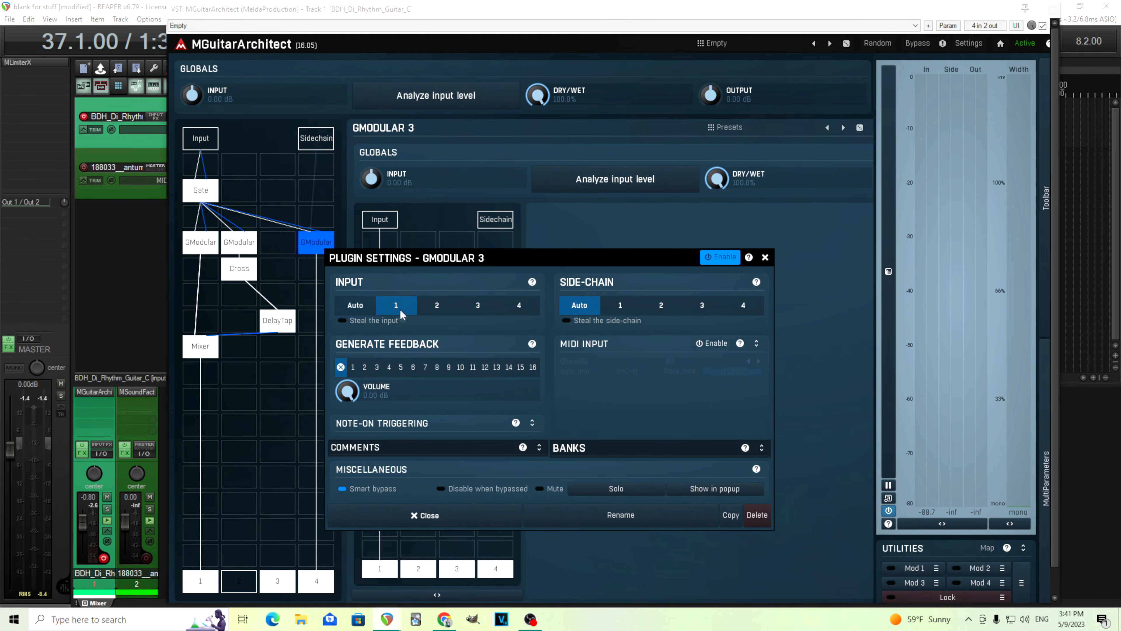
click(430, 513)
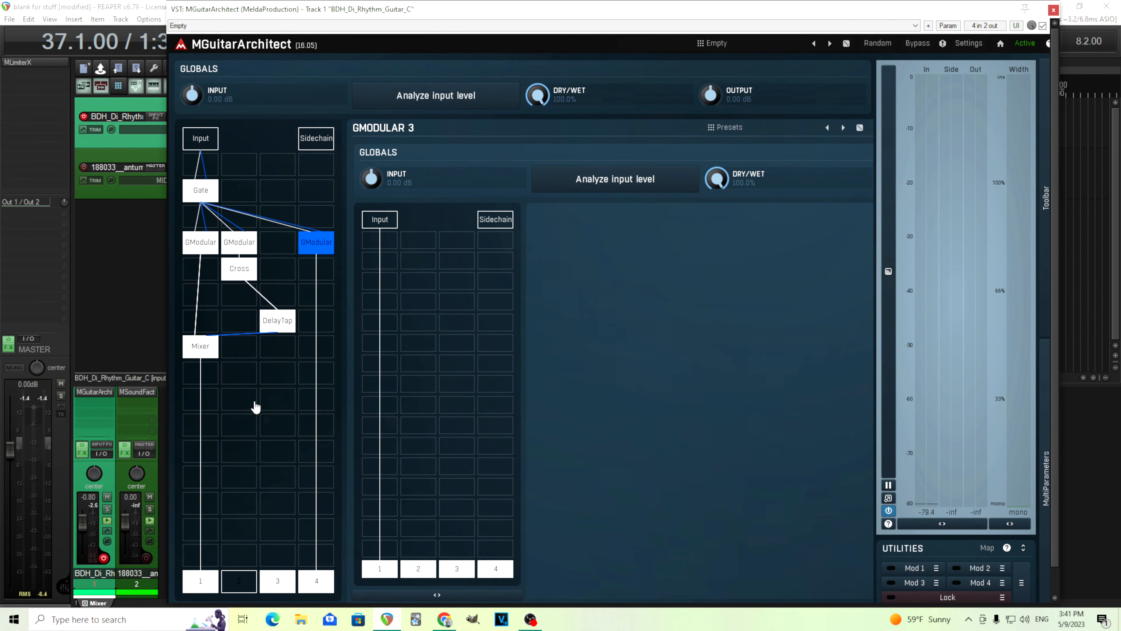
Step: Enable input 4 on the Mixer and have the Mixer steal that input
right_click(212, 353)
click(250, 434)
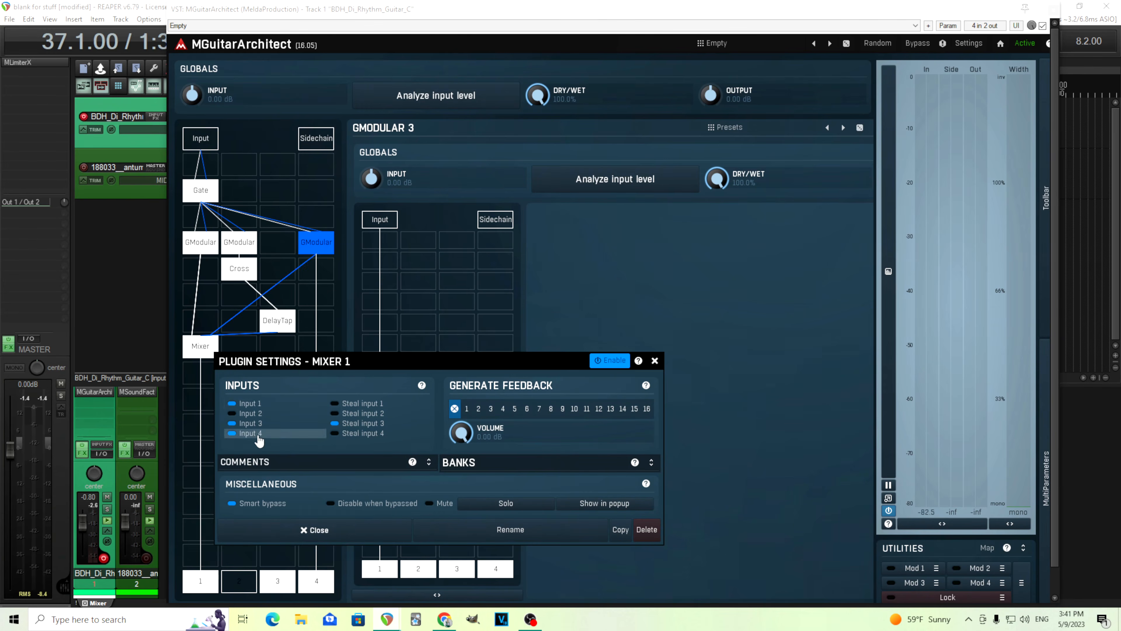
click(346, 435)
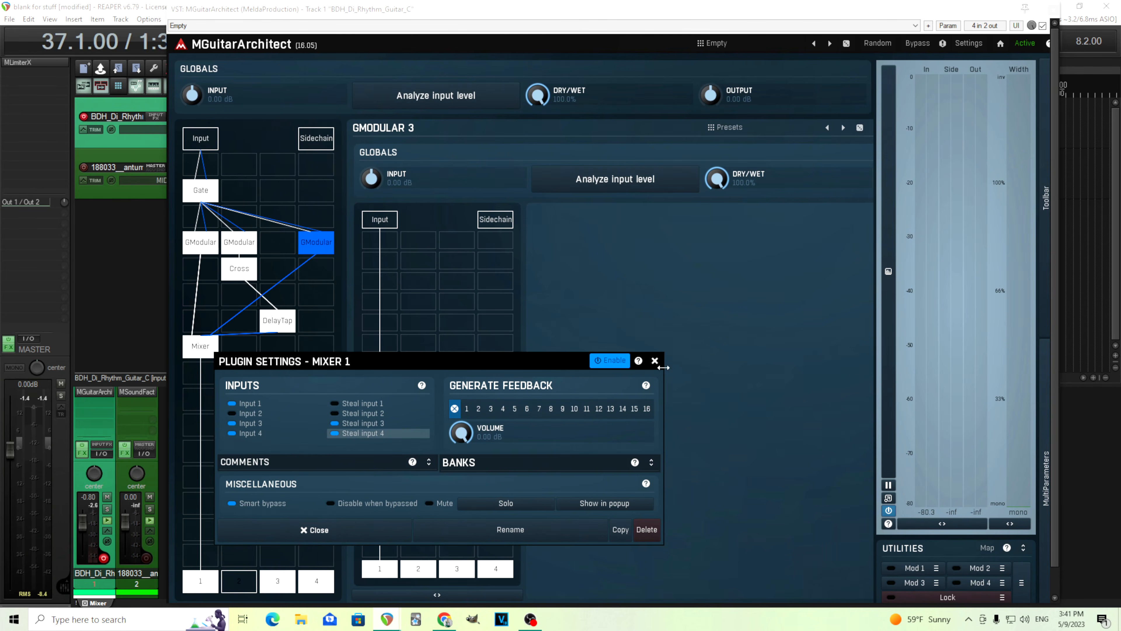
click(654, 361)
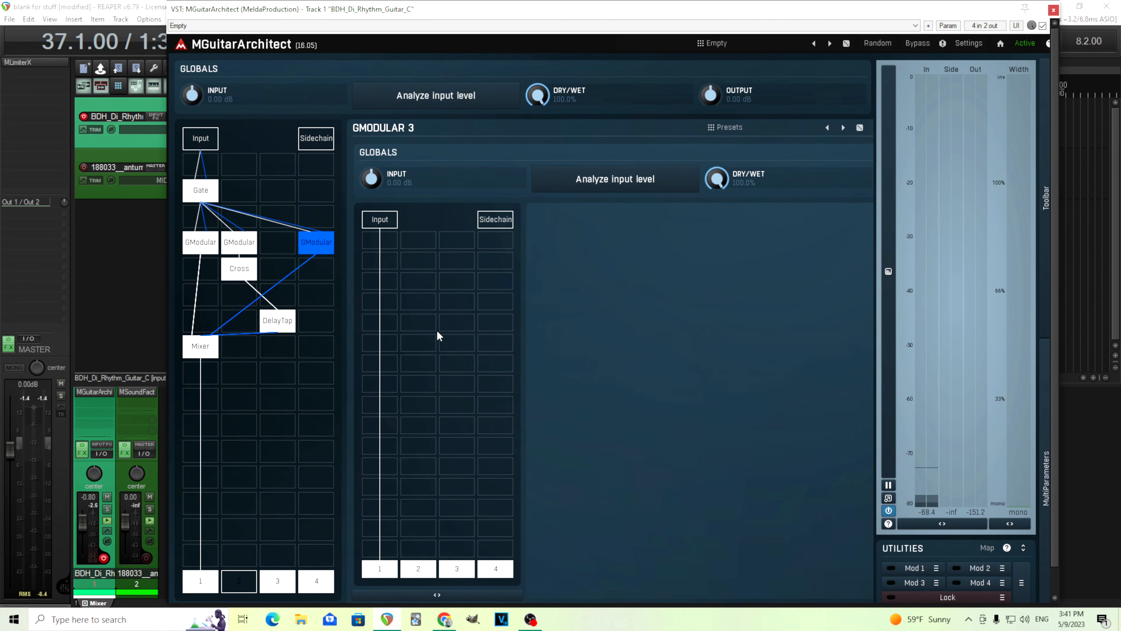
Step: Delete the GModular in the fourth column and disable the Mixer's input 4 and its steal option
right_click(317, 248)
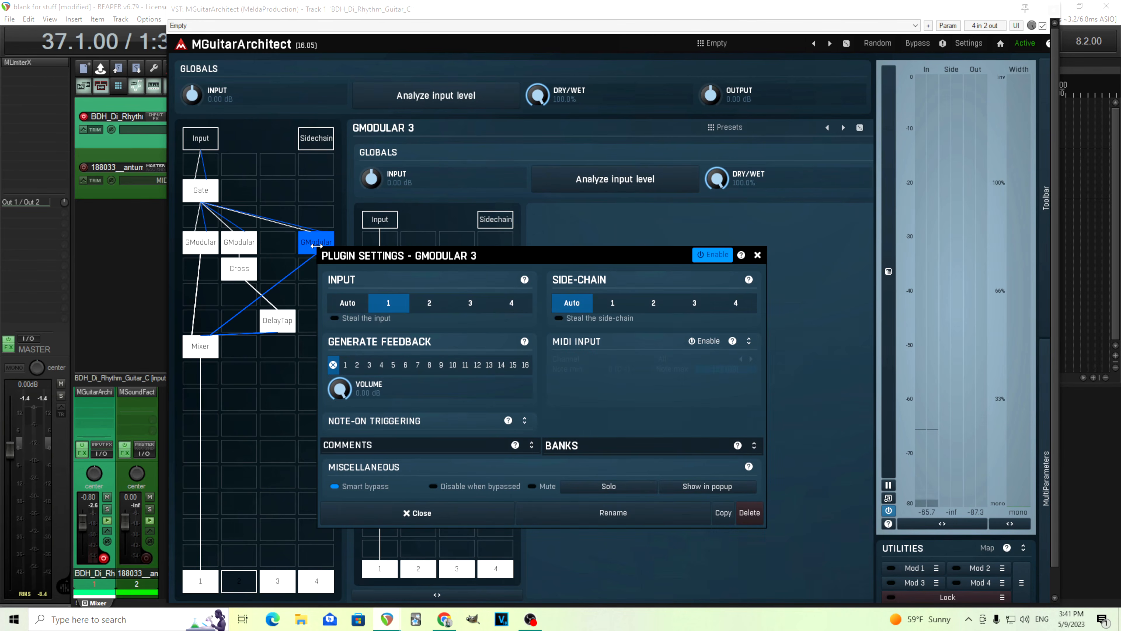
click(759, 515)
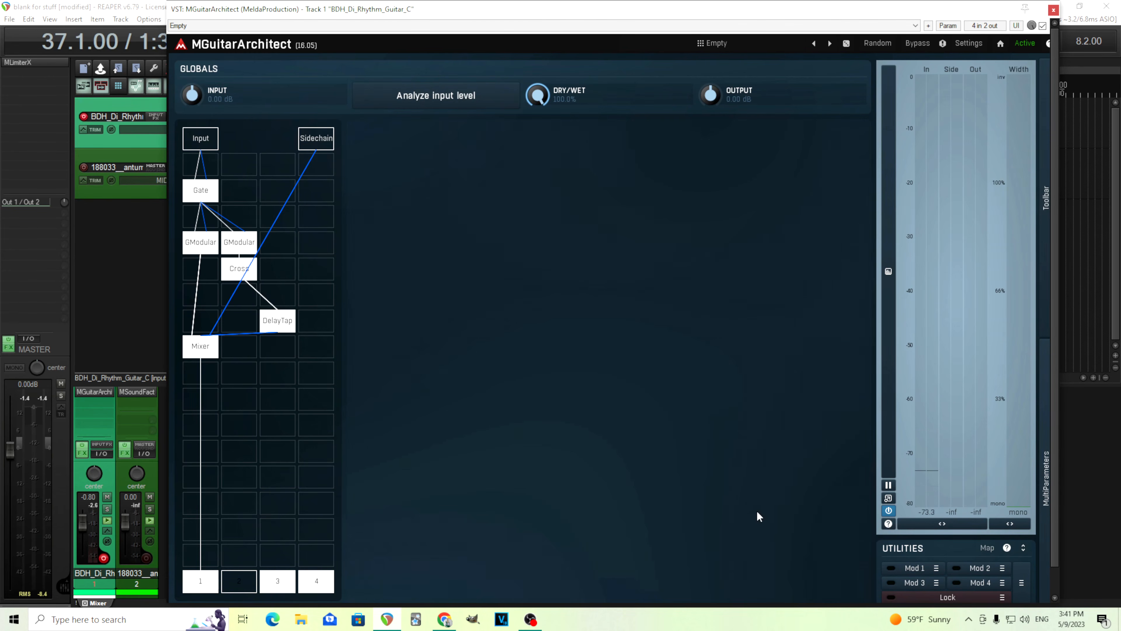
right_click(207, 349)
click(352, 430)
click(247, 430)
click(648, 357)
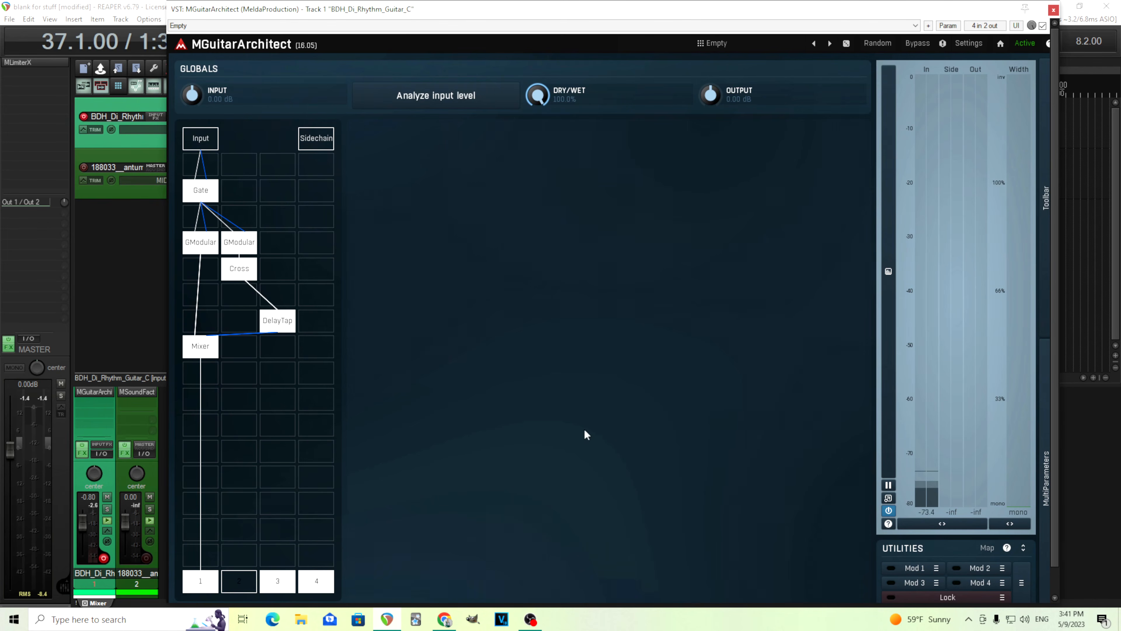